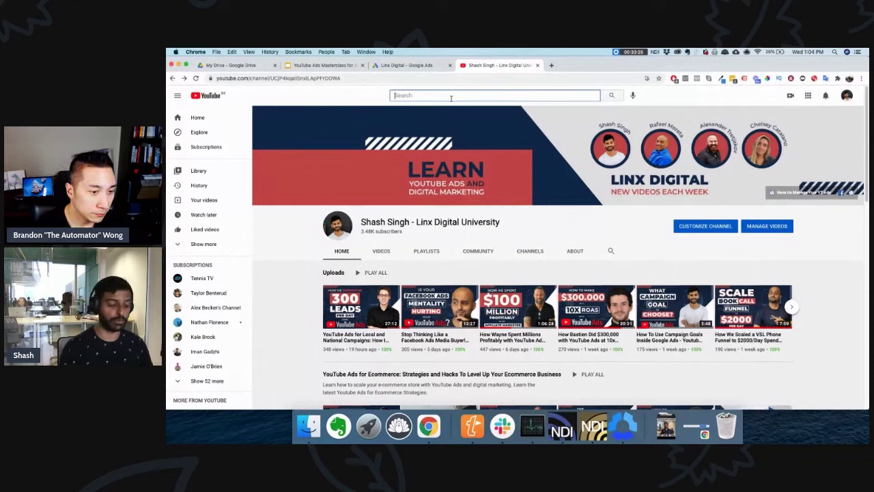
# Search YouTube for "roof repair" and examine the view counts and topics of the resulting videos
pyautogui.write('roof repair')
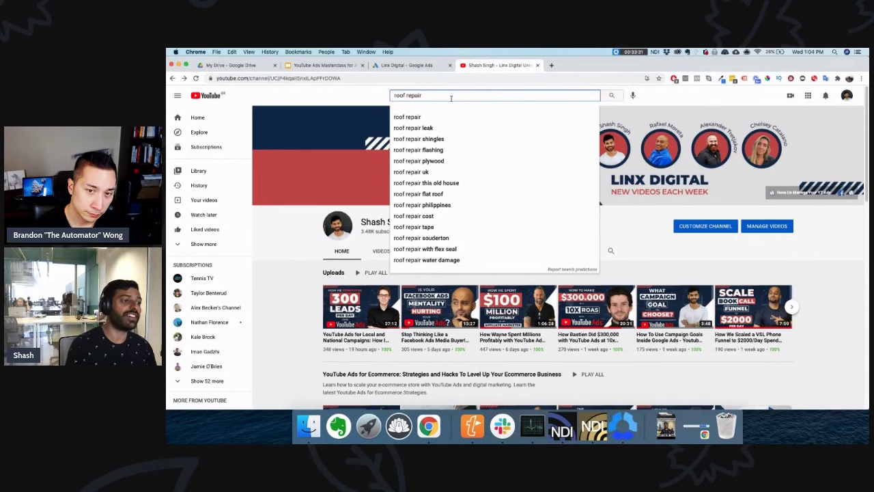
pyautogui.press('Return')
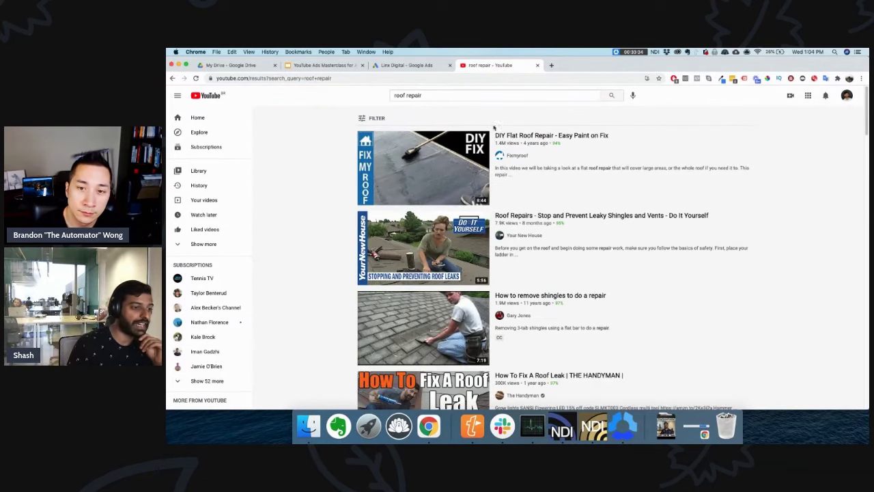
pyautogui.scroll(-2, 483, 244)
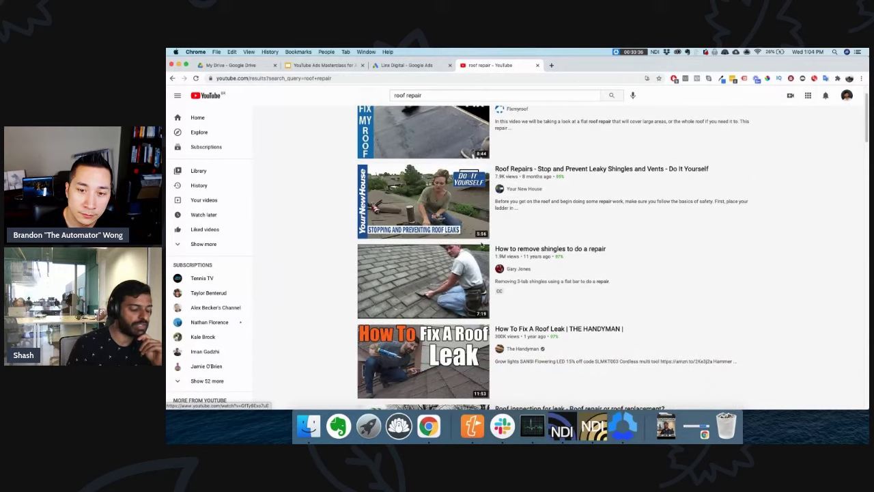
pyautogui.scroll(2, 517, 258)
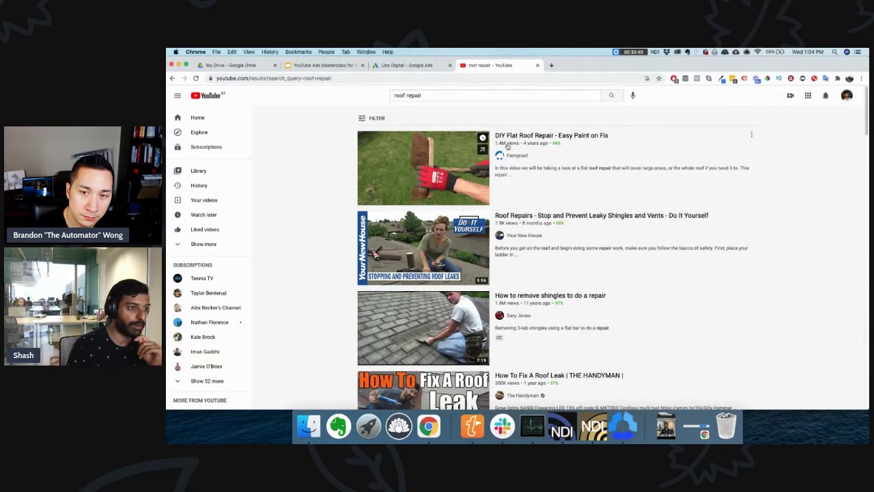
pyautogui.scroll(-5, 519, 246)
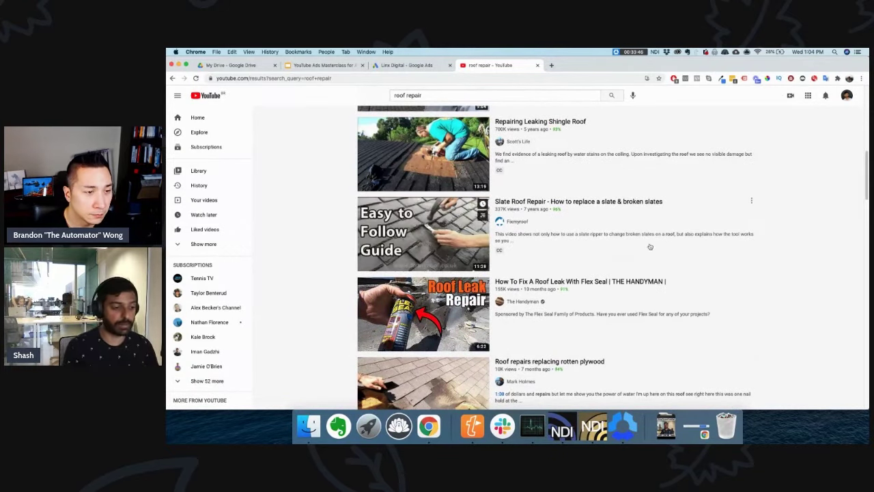
pyautogui.scroll(-4, 651, 246)
pyautogui.scroll(-4, 650, 253)
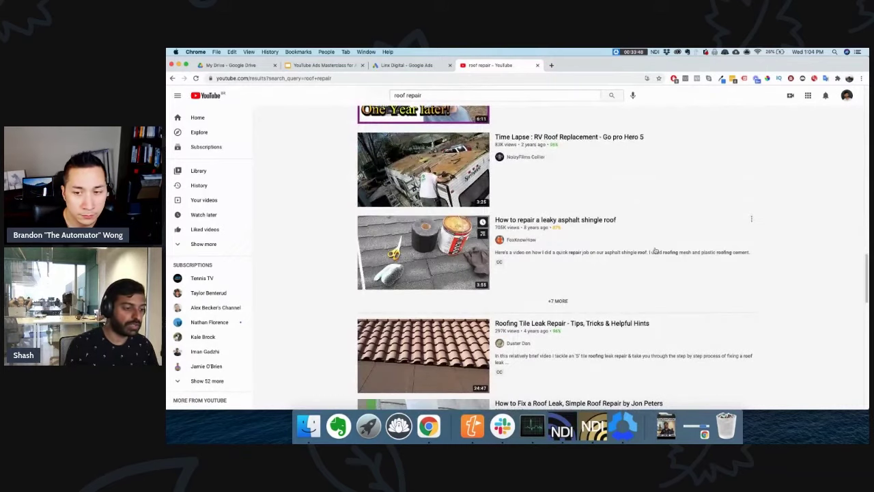
pyautogui.scroll(-2, 651, 256)
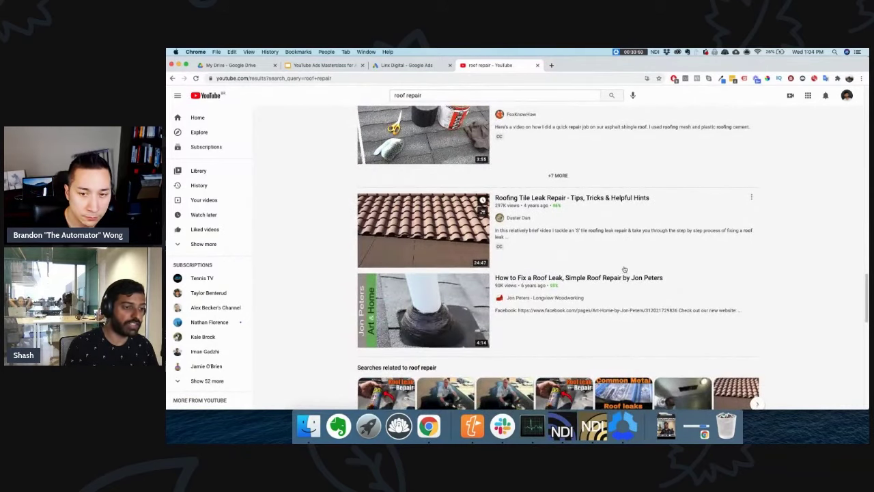
pyautogui.scroll(-5, 651, 256)
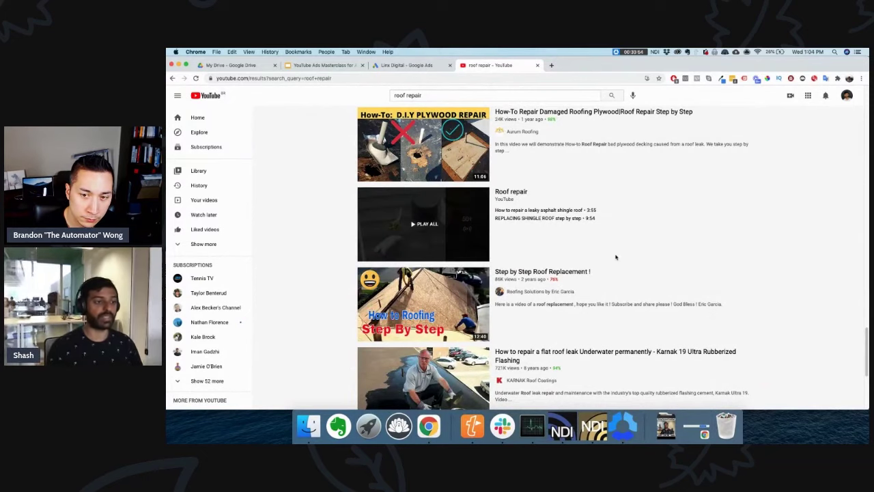
pyautogui.scroll(-5, 418, 140)
pyautogui.scroll(10, 418, 140)
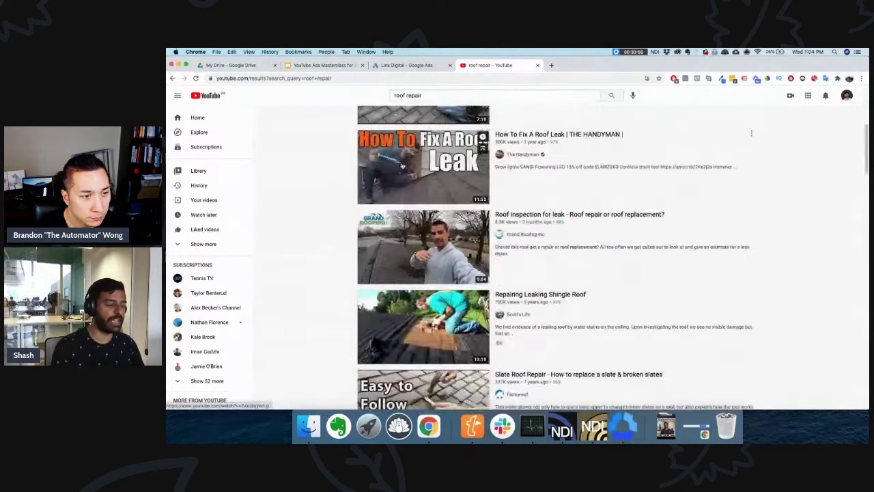
# Bring up the search suggestions for "roof repair" and check them against the "Setup your first campaign" slide in the presentation
pyautogui.click(436, 96)
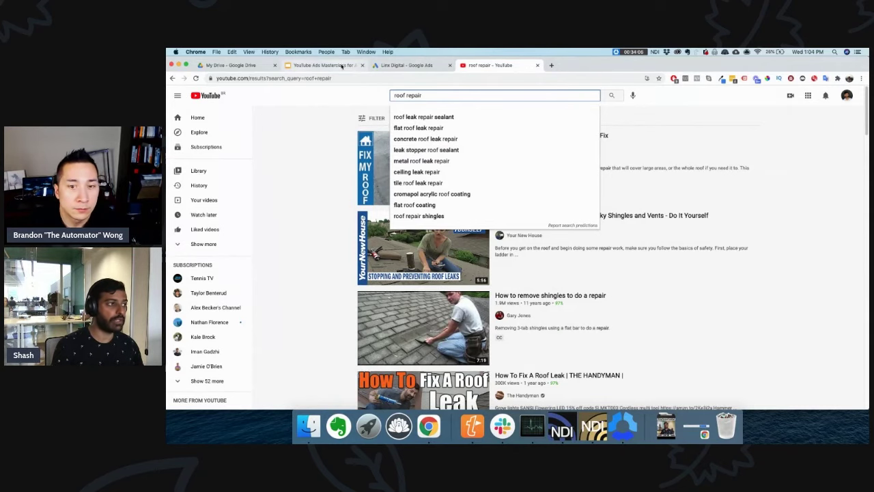
pyautogui.click(317, 65)
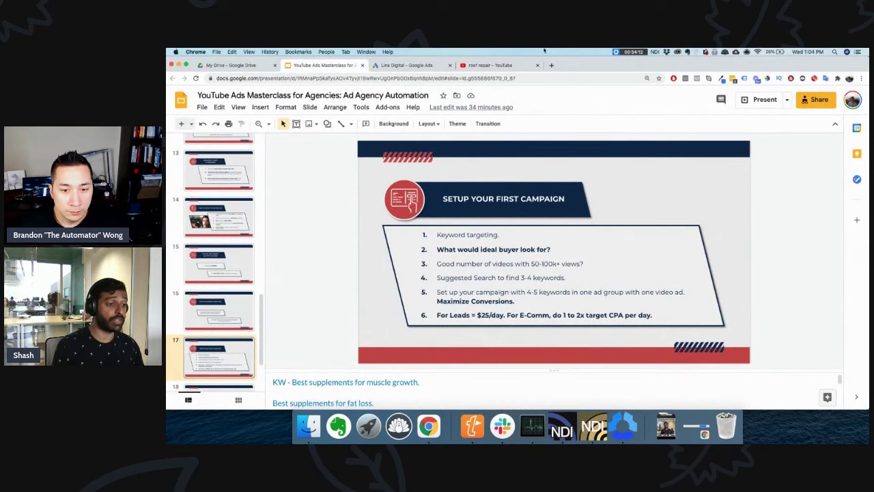
pyautogui.click(488, 65)
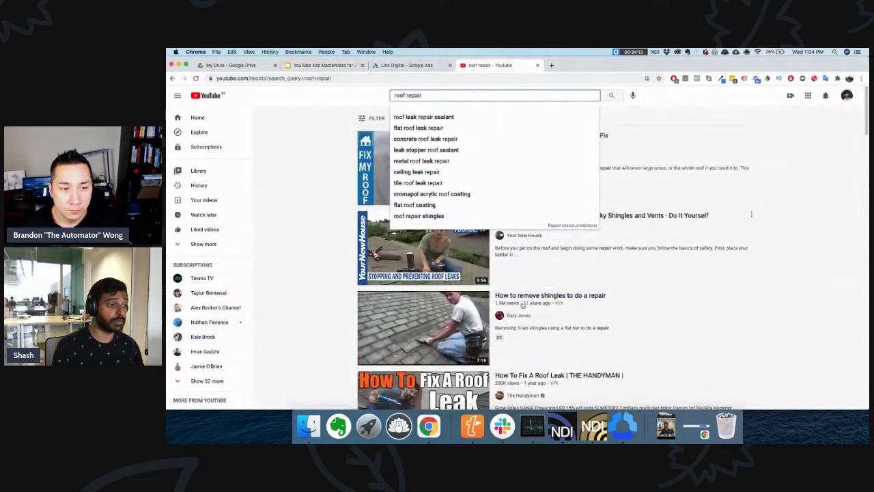
pyautogui.click(319, 66)
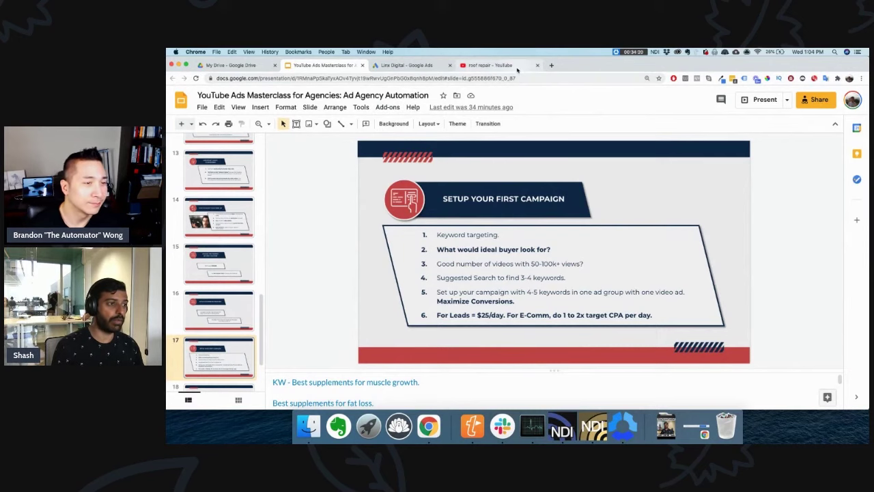
pyautogui.click(492, 66)
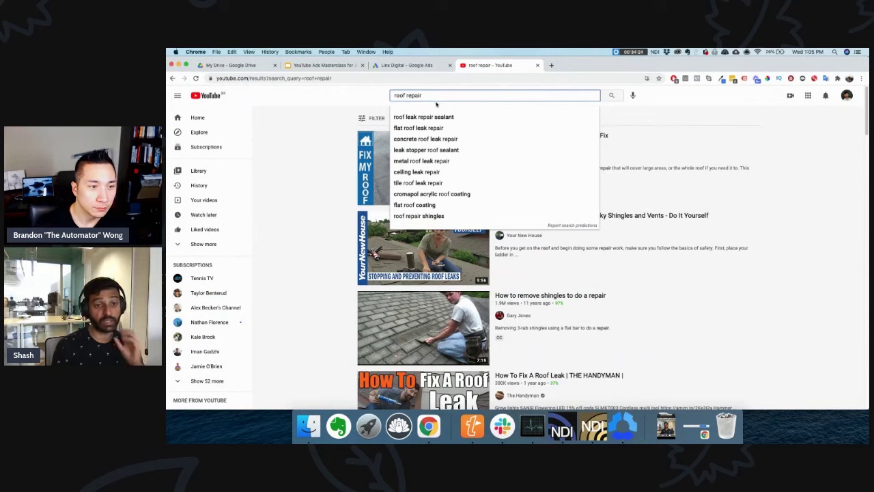
# Switch to Google Ads and start a new campaign from the video campaigns overview
pyautogui.click(420, 66)
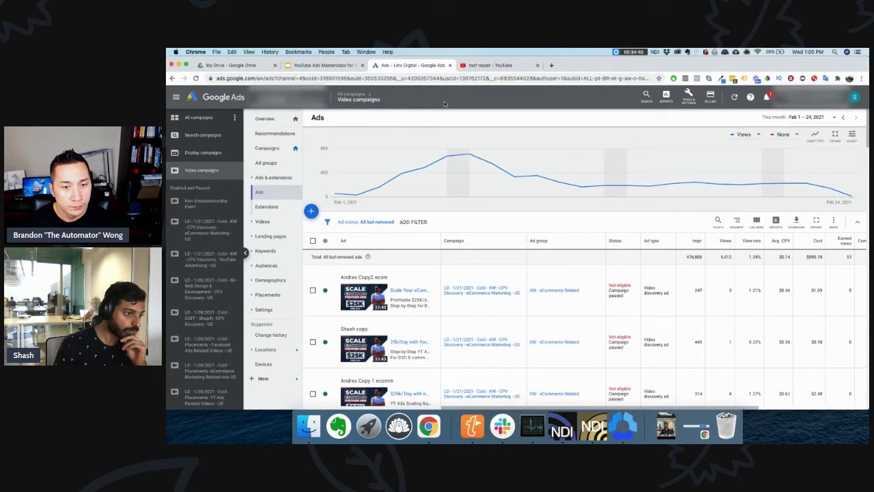
pyautogui.click(267, 148)
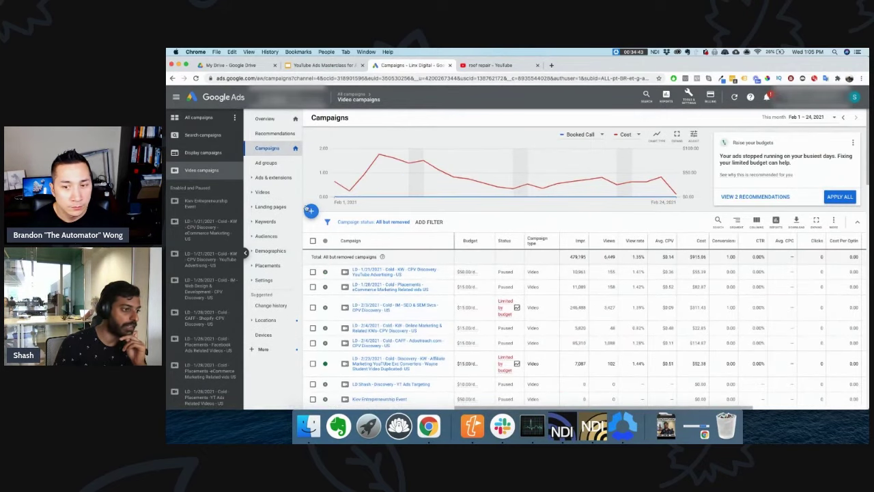
pyautogui.click(312, 211)
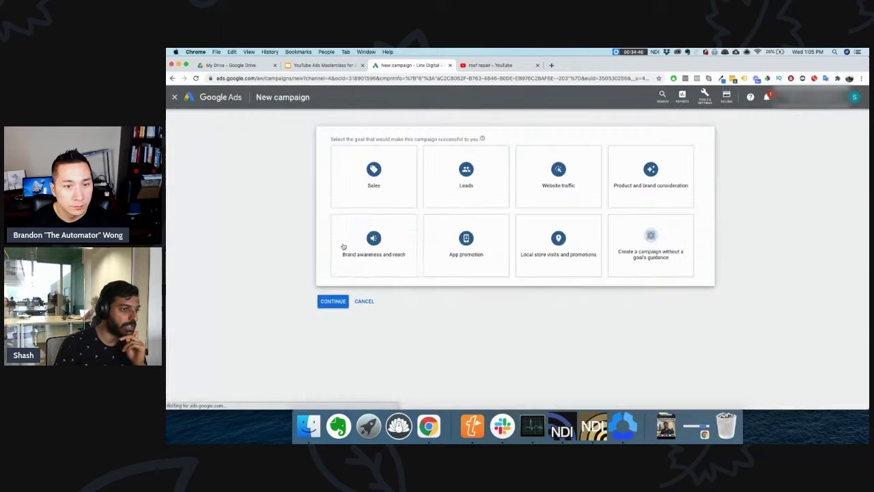
pyautogui.click(332, 236)
pyautogui.click(344, 246)
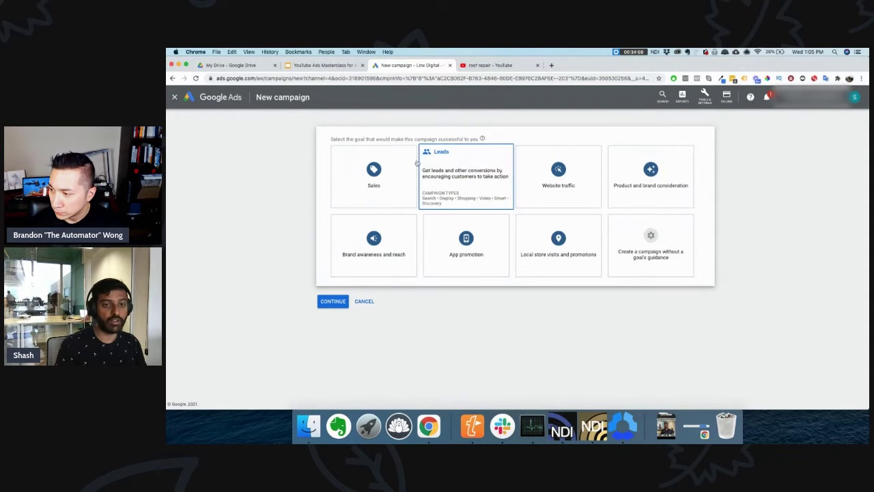
# Set up the campaign without a goal's guidance, as a Video campaign with the Drive conversions subtype, and continue to its settings
pyautogui.click(652, 223)
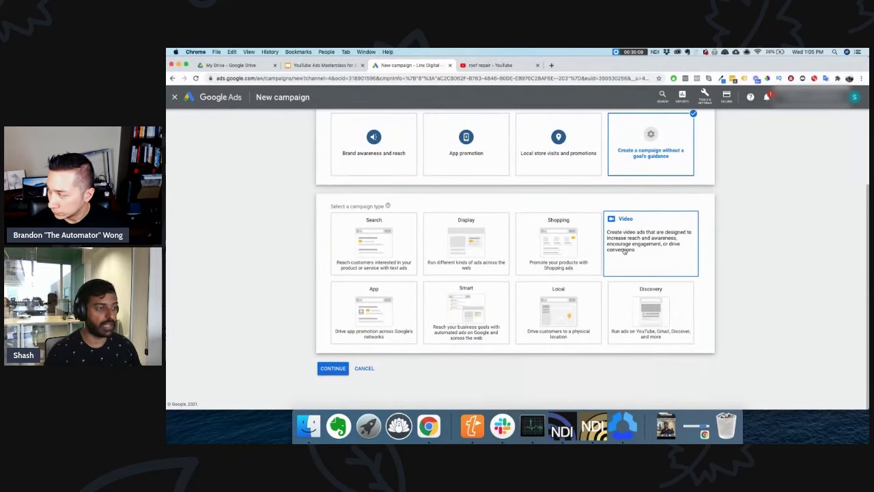
pyautogui.click(624, 251)
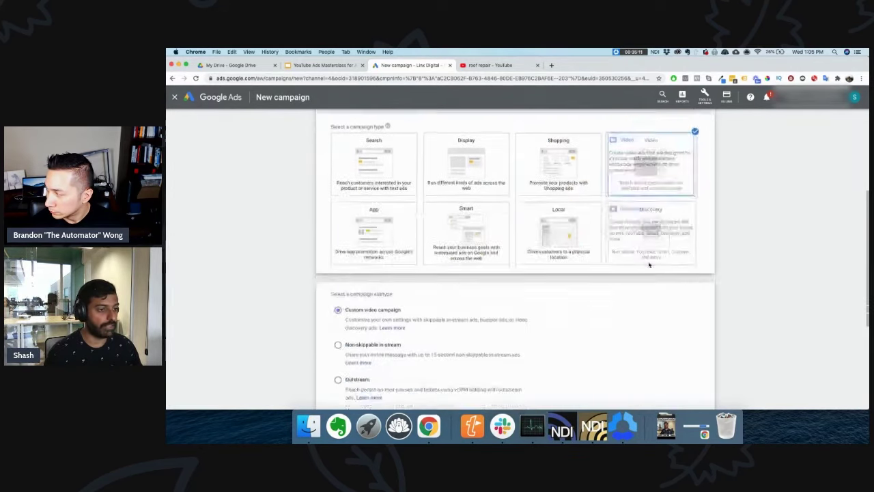
pyautogui.click(340, 245)
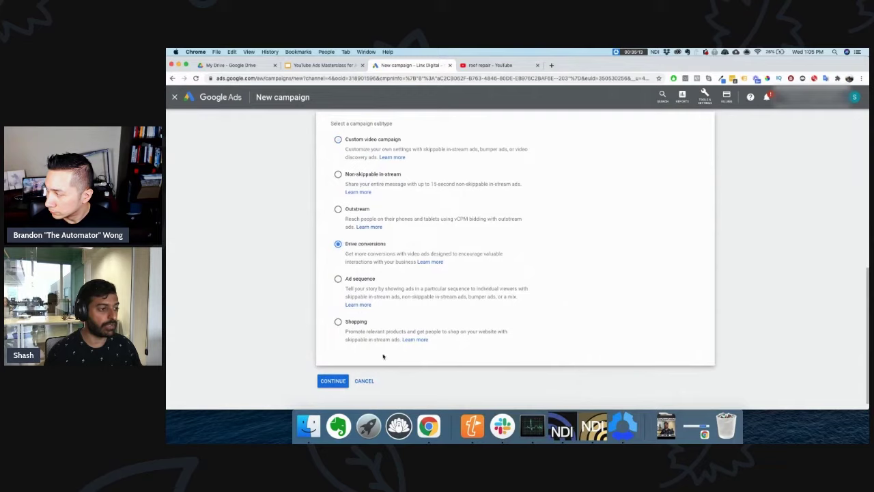
pyautogui.click(333, 381)
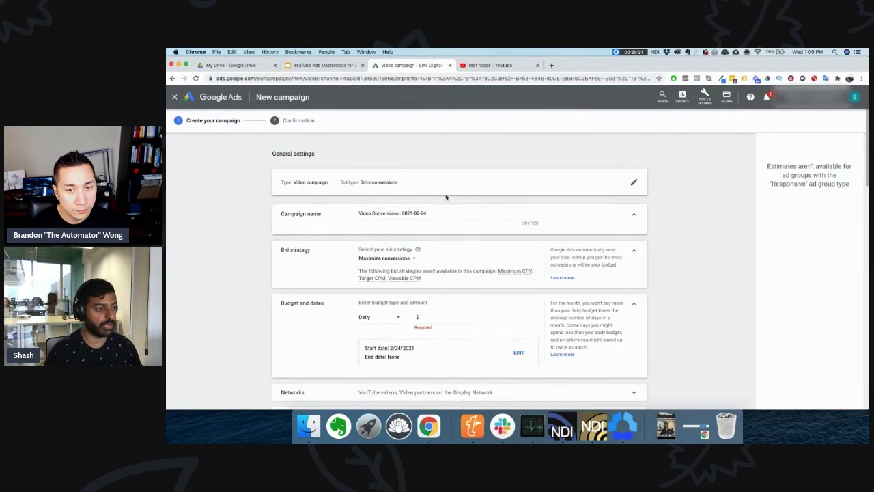
# Replace the default campaign name with "LD - Roof Repair Keywords - Free Roof Consultation Funnel - Multiple Ads"
pyautogui.scroll(-1, 446, 197)
pyautogui.click(419, 205)
pyautogui.tripleClick(424, 196)
pyautogui.press('BackSpace')
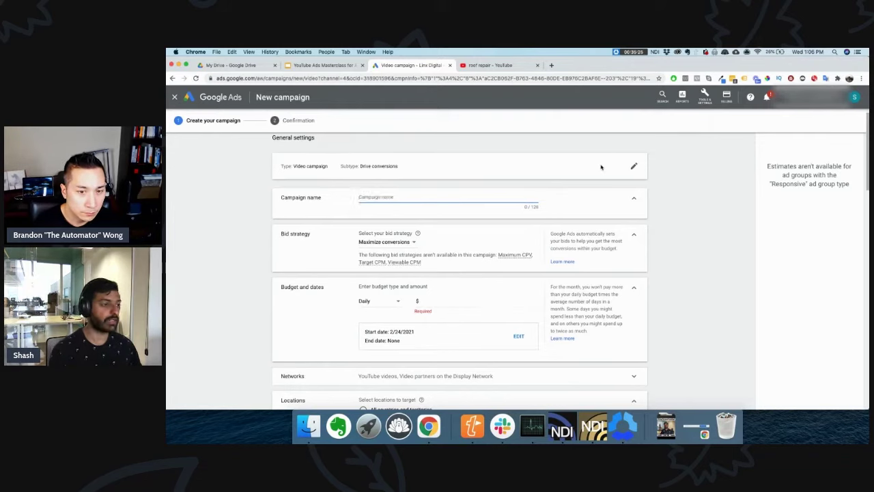
pyautogui.write('LD - Roof Repair Keywords -')
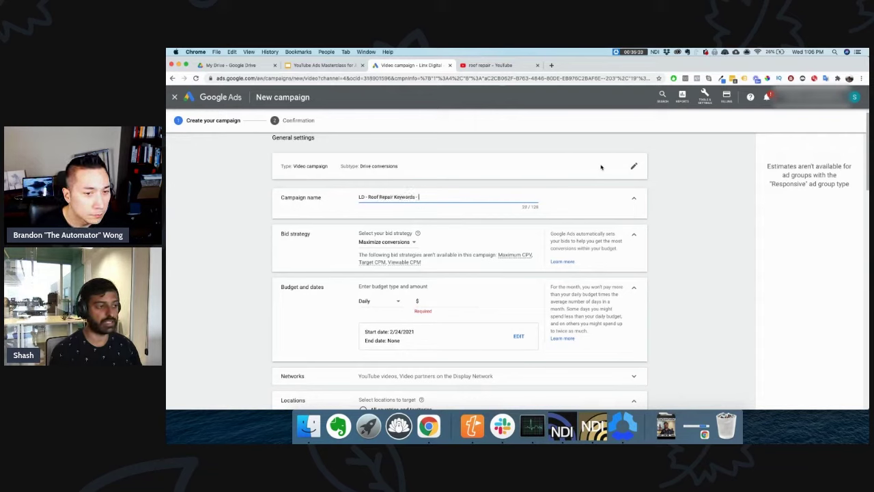
pyautogui.write('Roof')
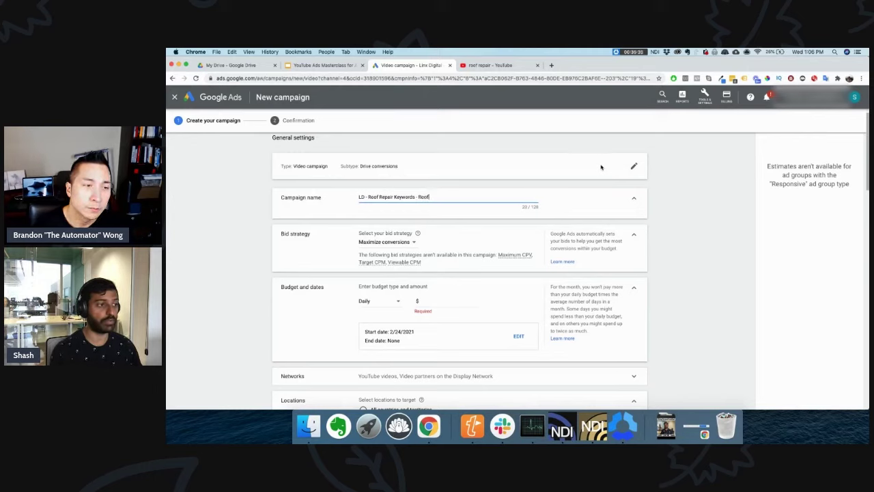
pyautogui.write('ree')
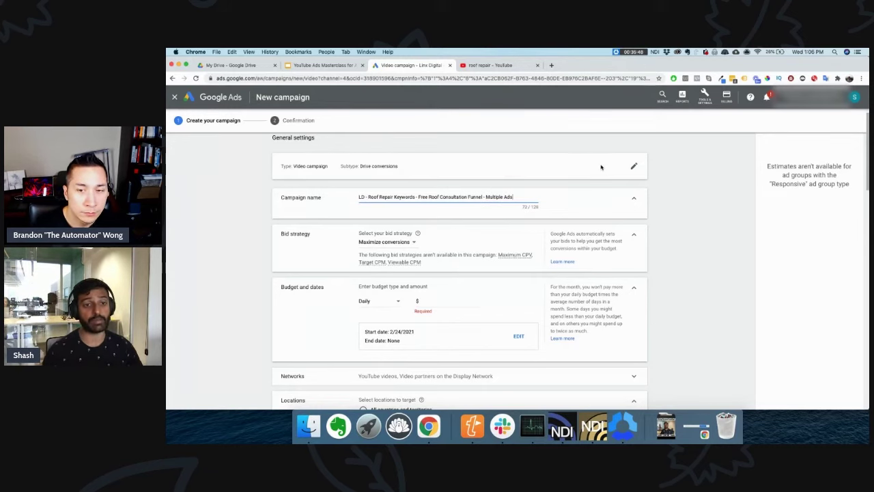
# Review the available bid strategies and choose Maximize conversions for the campaign
pyautogui.click(410, 242)
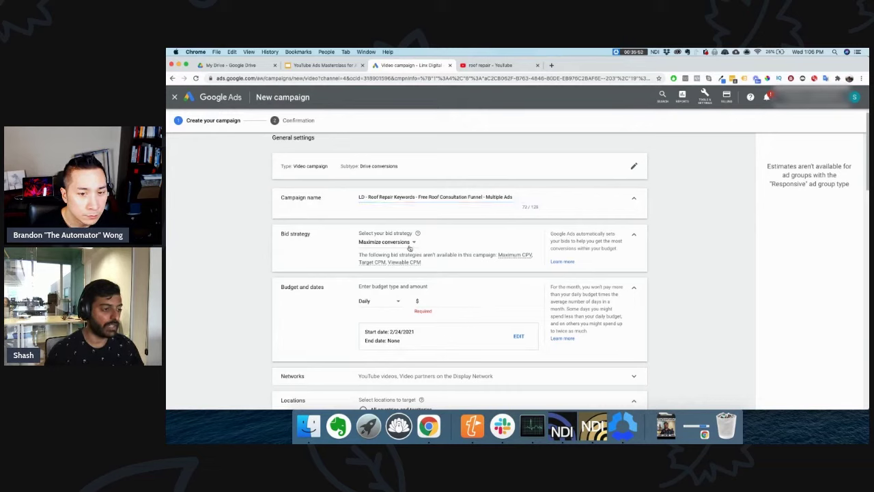
pyautogui.click(469, 241)
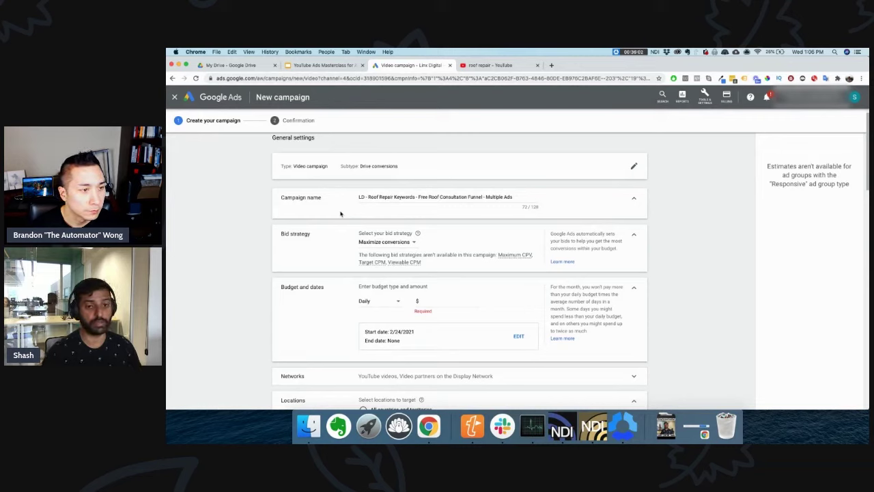
pyautogui.click(388, 242)
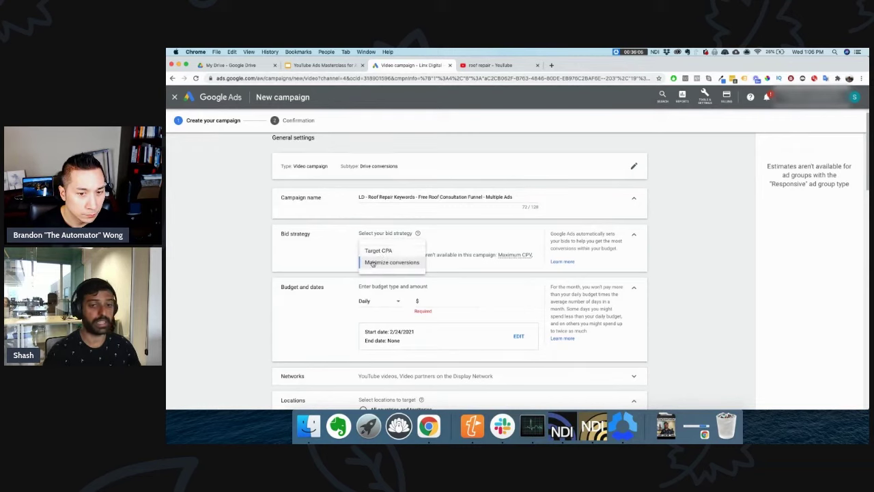
pyautogui.click(370, 263)
# Set the campaign's daily budget to $25
pyautogui.scroll(-2, 427, 317)
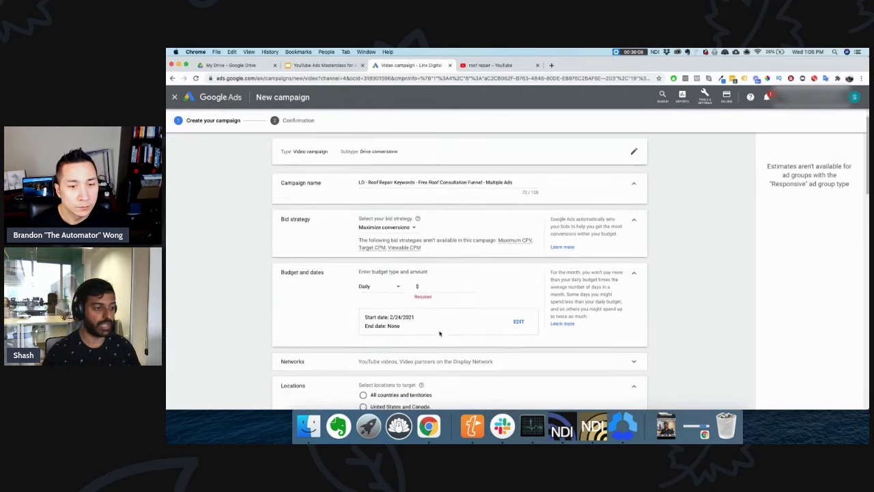
pyautogui.click(427, 233)
pyautogui.write('25')
pyautogui.click(330, 274)
# Set location targeting to enter another location, and look at the advanced location search without saving anything
pyautogui.scroll(-3, 459, 277)
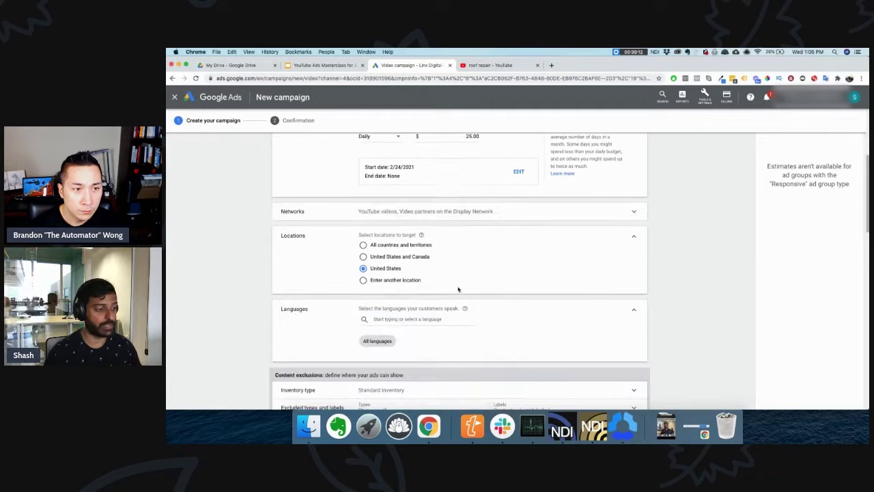
pyautogui.click(395, 281)
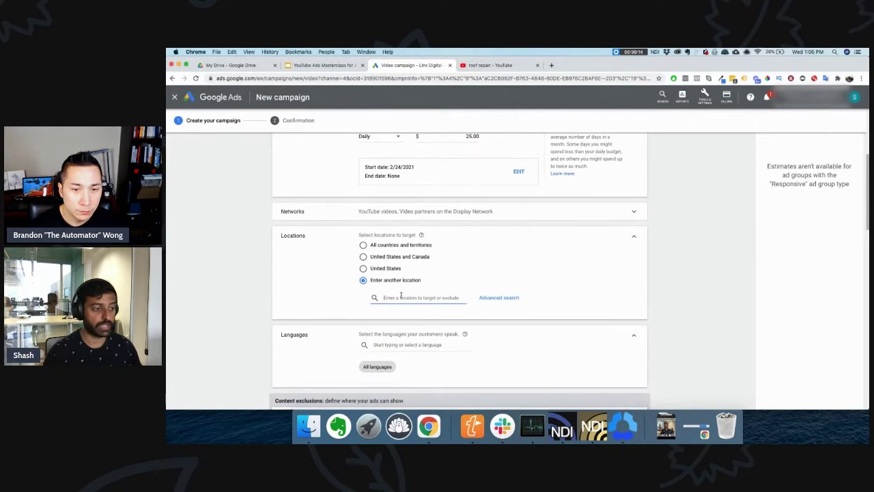
pyautogui.click(489, 298)
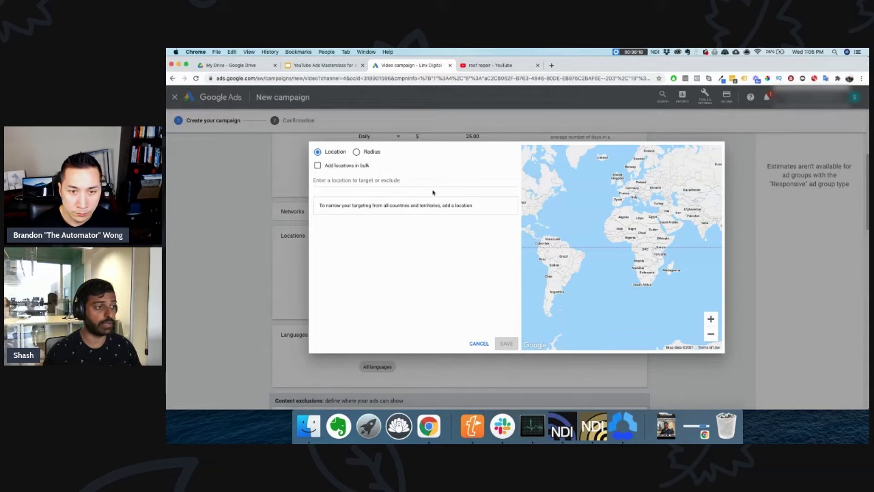
pyautogui.click(478, 344)
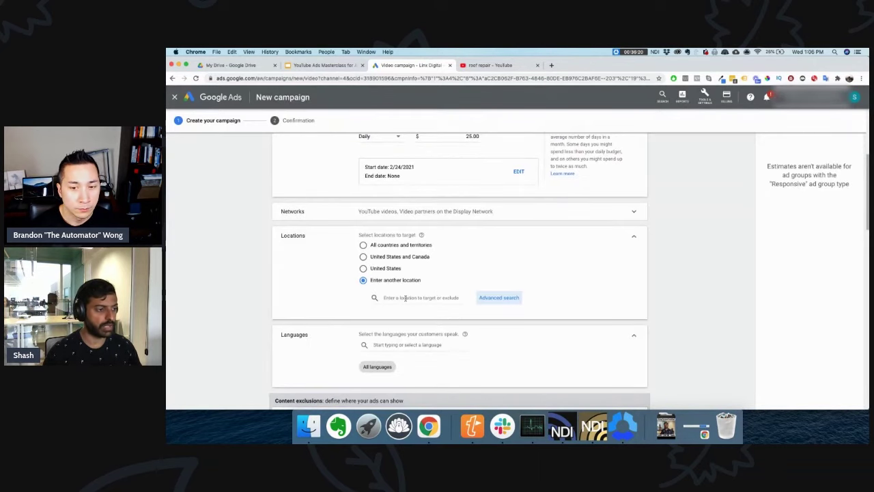
# Target the 48823, Michigan postal code as a campaign location, and remove it from the targeted locations
pyautogui.click(431, 301)
pyautogui.write('48823')
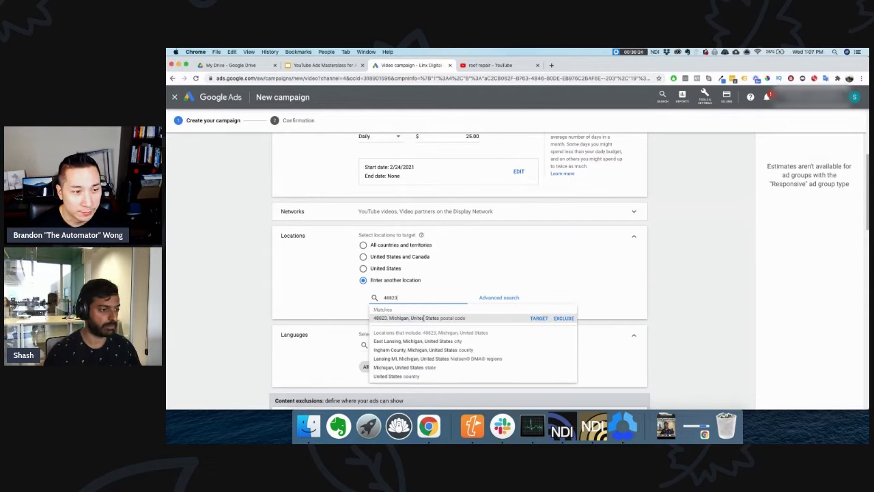
pyautogui.click(539, 319)
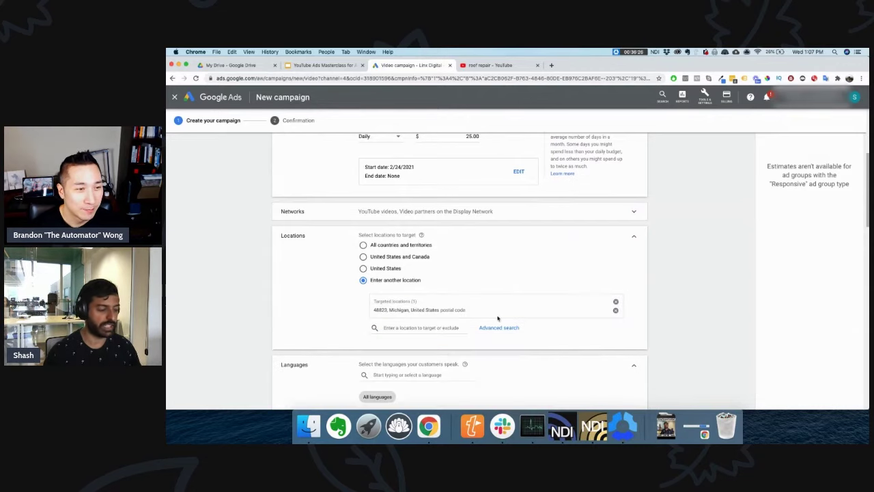
pyautogui.tripleClick(388, 310)
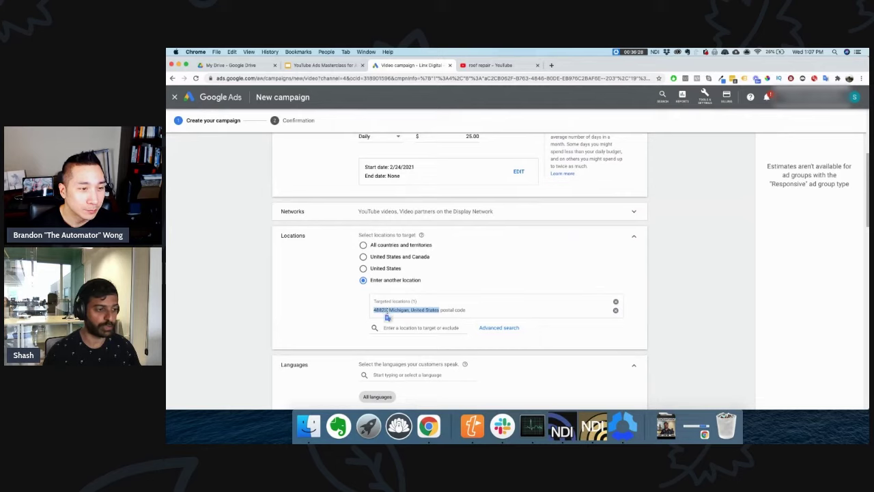
pyautogui.click(446, 307)
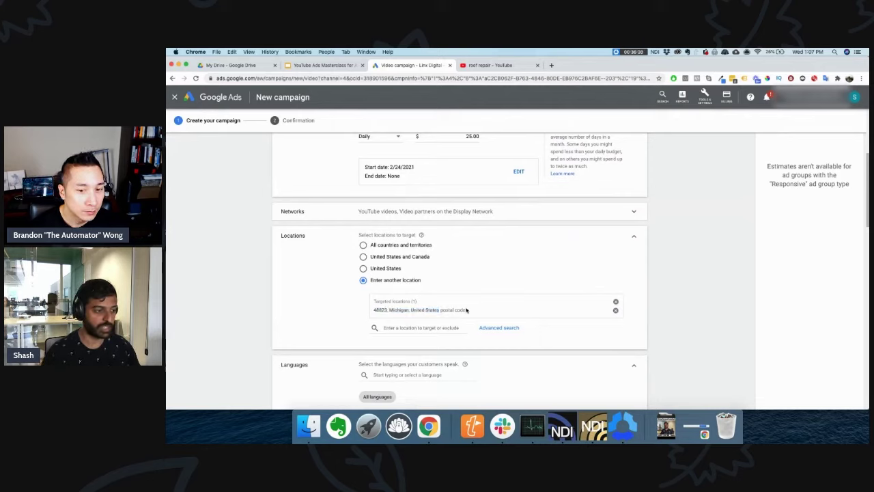
pyautogui.click(615, 303)
# Restrict the campaign's customer languages to English
pyautogui.scroll(-3, 425, 310)
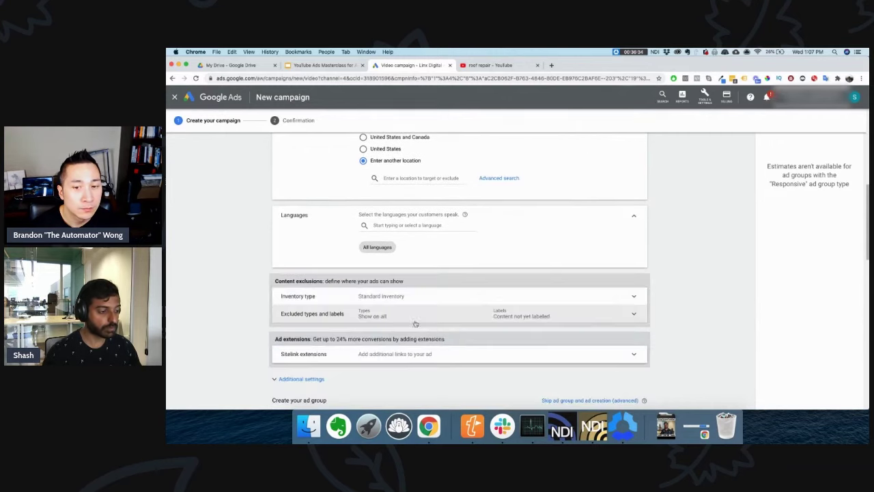
pyautogui.click(384, 225)
pyautogui.write('en')
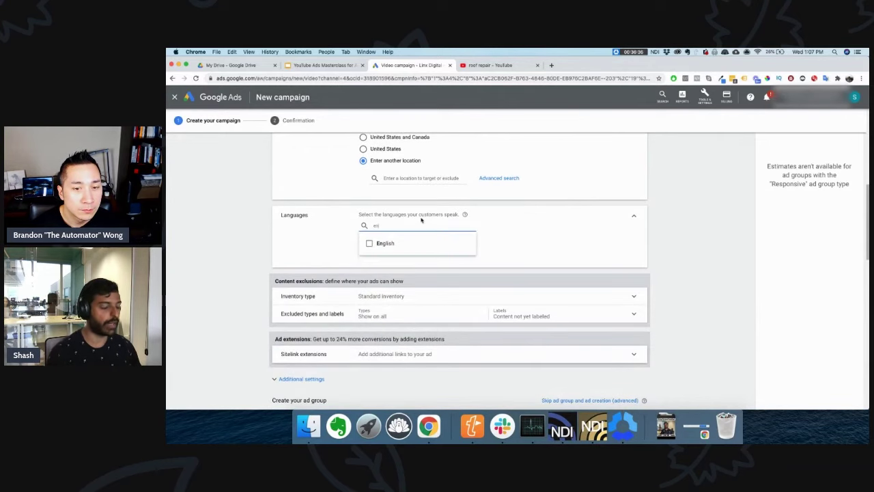
pyautogui.write('gl')
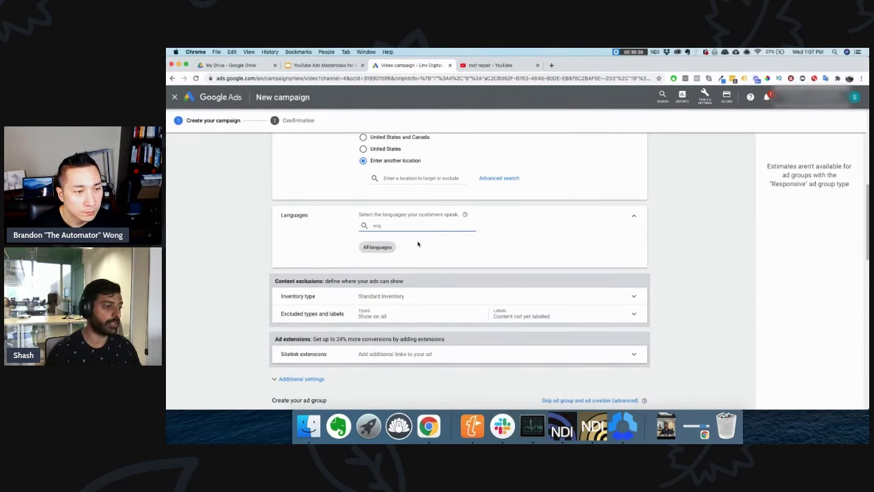
pyautogui.click(404, 244)
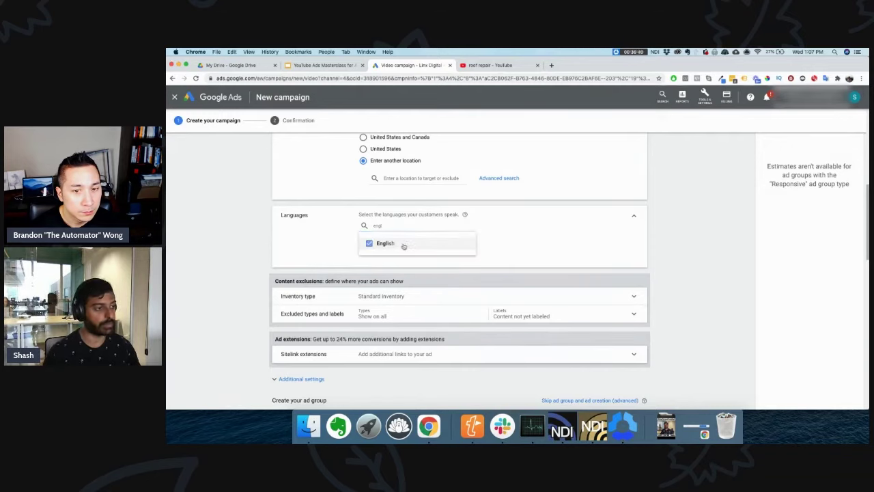
pyautogui.click(578, 250)
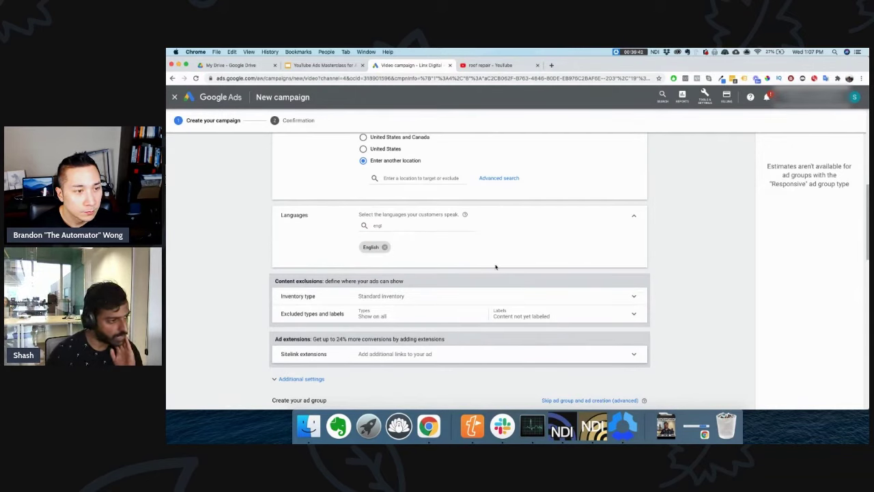
# Change the content exclusions' inventory type to Expanded inventory
pyautogui.scroll(-1, 496, 273)
pyautogui.scroll(-1, 495, 278)
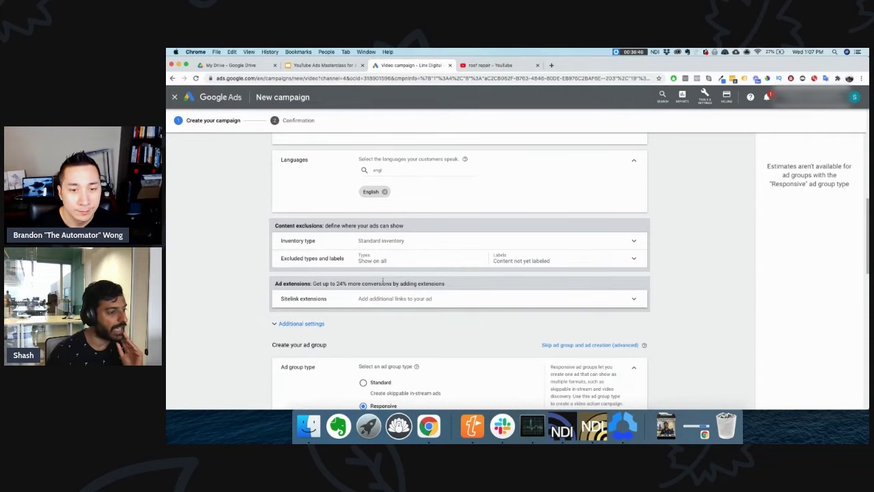
pyautogui.click(392, 246)
pyautogui.scroll(-5, 392, 246)
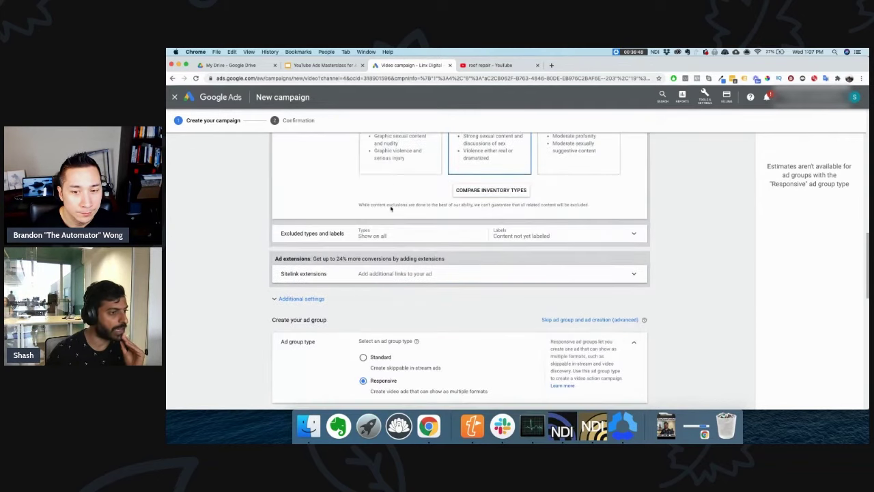
pyautogui.scroll(2, 391, 208)
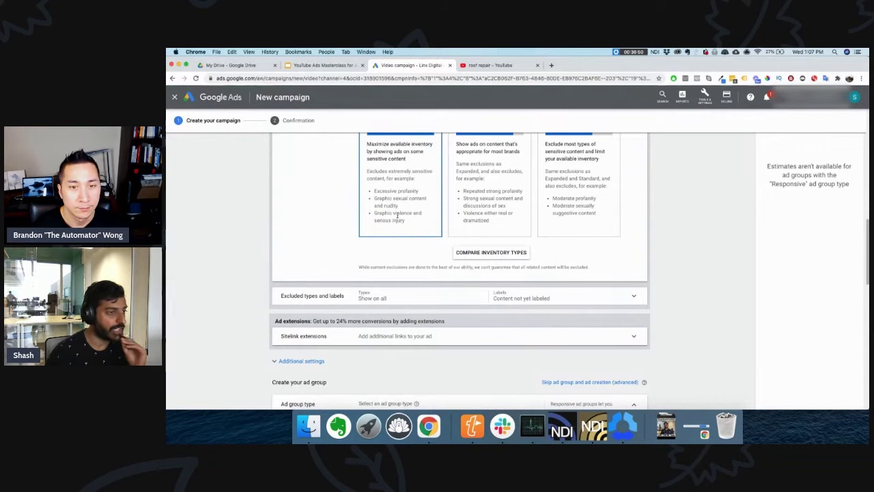
pyautogui.scroll(1, 396, 220)
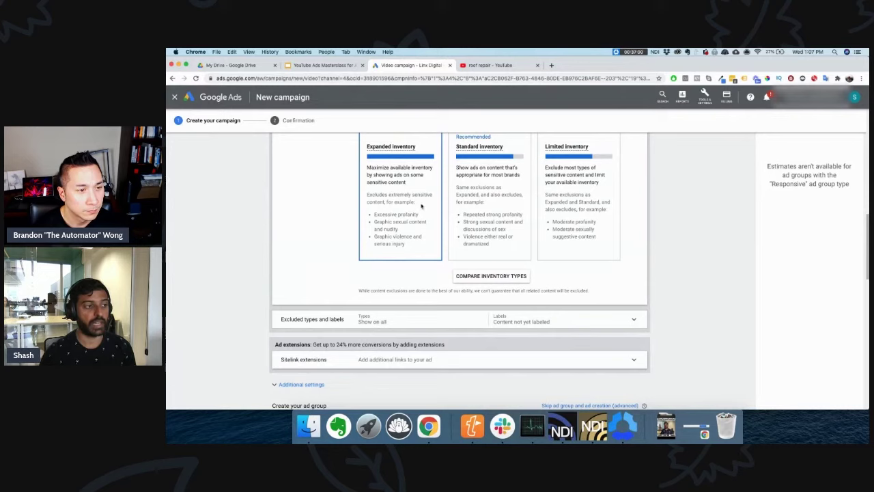
pyautogui.scroll(1, 369, 224)
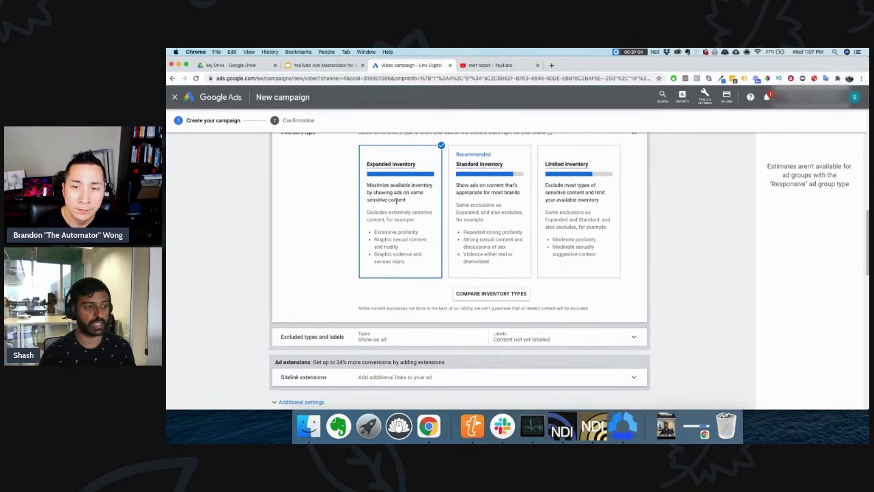
# Expand the campaign's additional settings and check the sitelink extensions section without adding any
pyautogui.scroll(-5, 570, 281)
pyautogui.scroll(1, 465, 244)
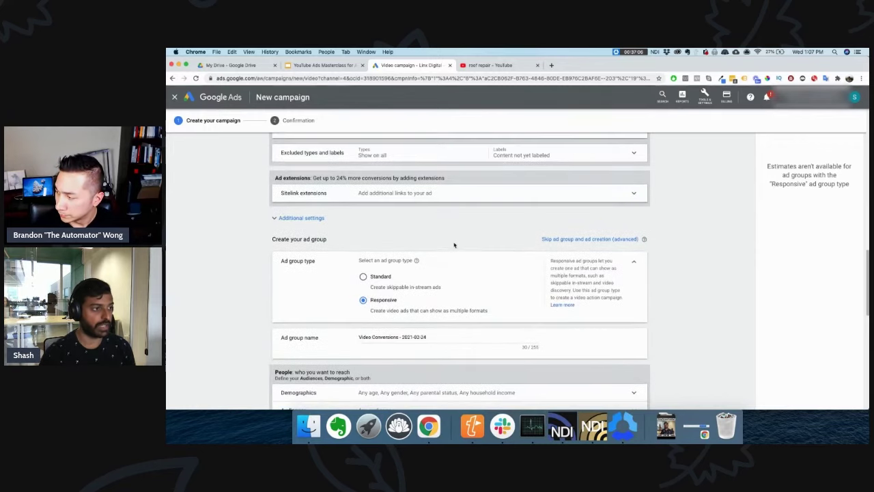
pyautogui.click(324, 219)
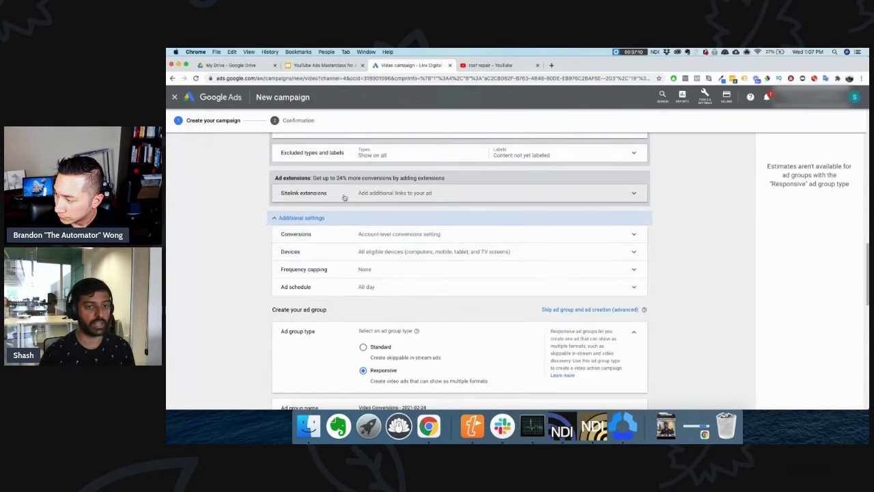
pyautogui.click(464, 197)
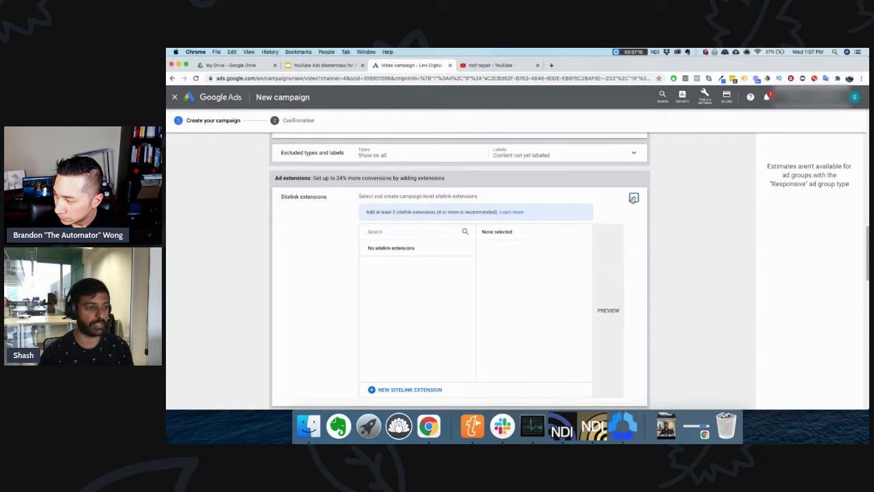
pyautogui.click(634, 199)
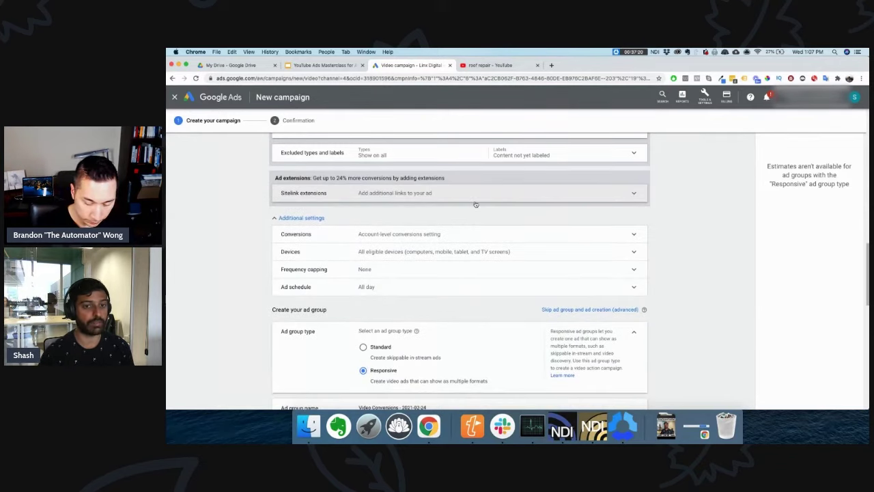
# Set specific device targeting to computers, mobile phones and tablets, excluding TV screens
pyautogui.click(469, 252)
pyautogui.click(439, 273)
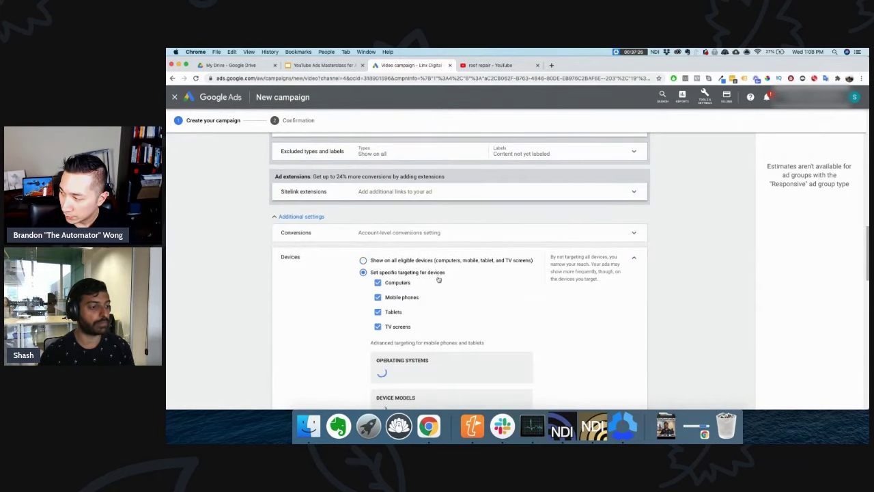
pyautogui.click(395, 327)
pyautogui.click(393, 314)
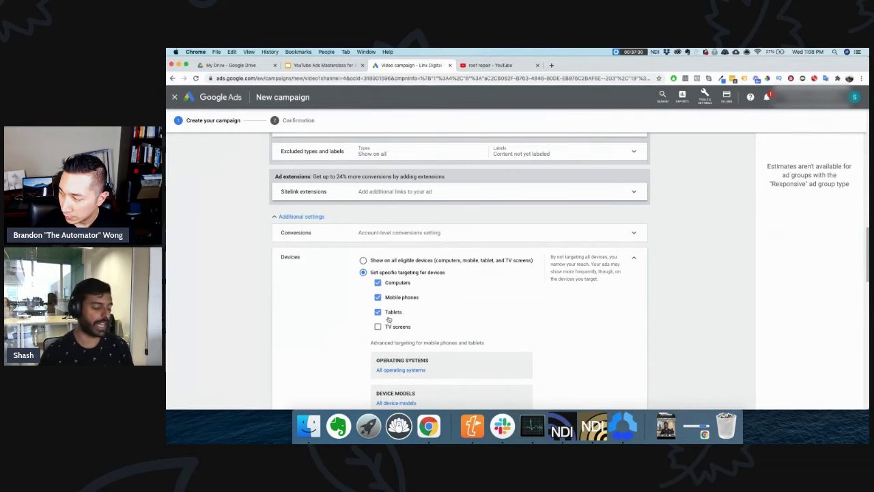
# Expand the ad schedule and frequency capping settings, and cap impressions at 4 per day
pyautogui.scroll(-1, 403, 327)
pyautogui.scroll(-5, 476, 317)
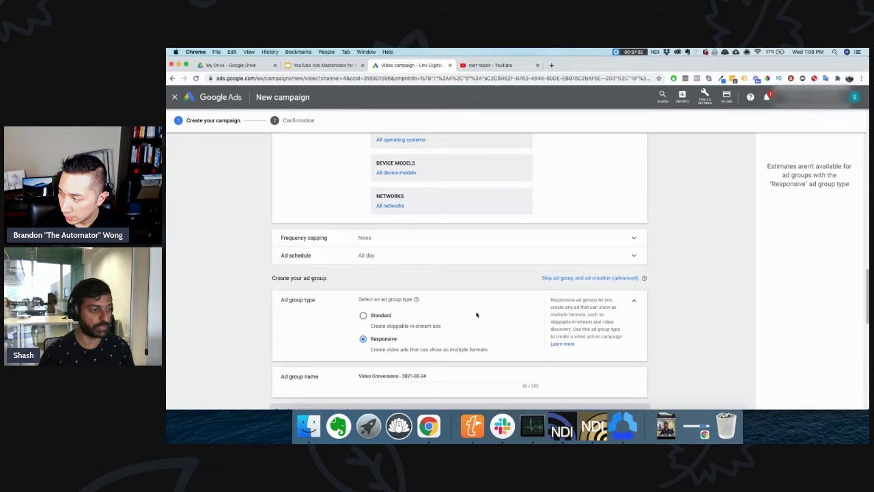
pyautogui.click(387, 255)
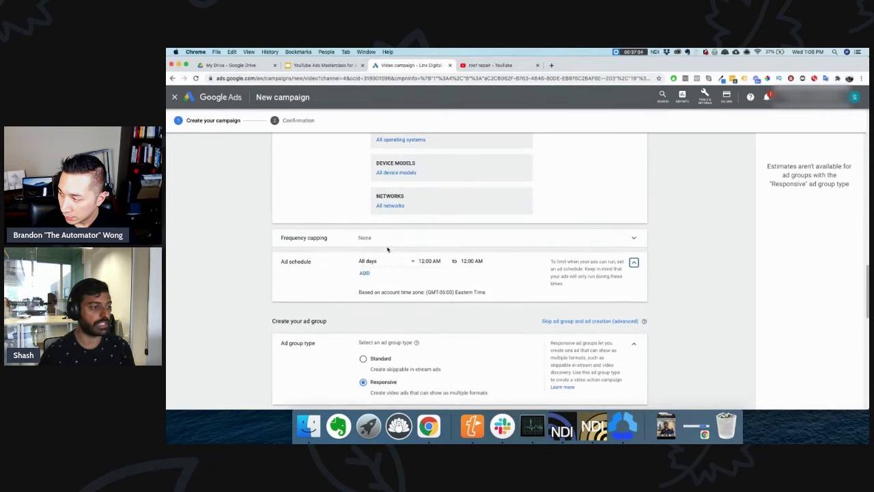
pyautogui.click(387, 239)
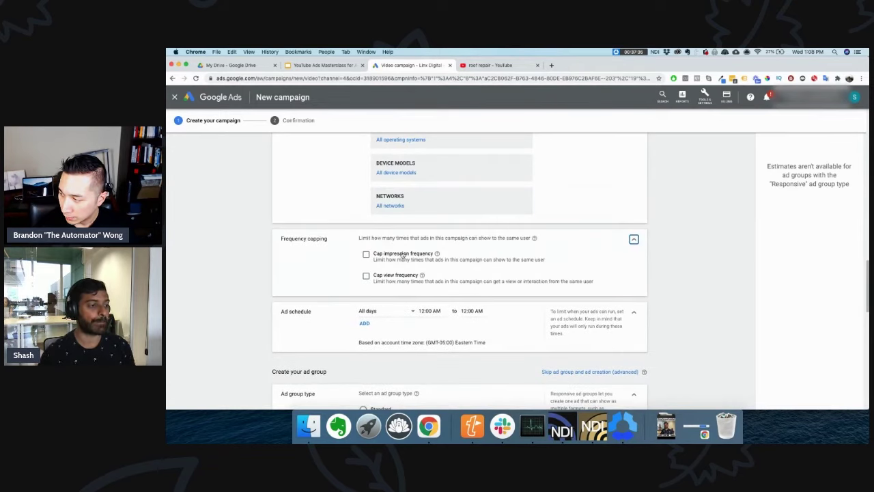
pyautogui.click(404, 256)
pyautogui.click(412, 286)
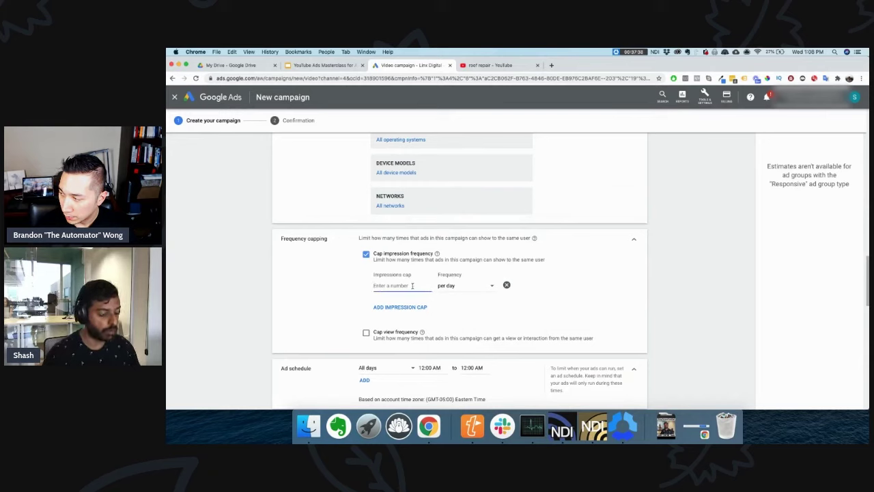
pyautogui.write('4')
# Cap the campaign's view frequency at 2 views per week for the same user
pyautogui.click(386, 334)
pyautogui.click(414, 366)
pyautogui.write('2')
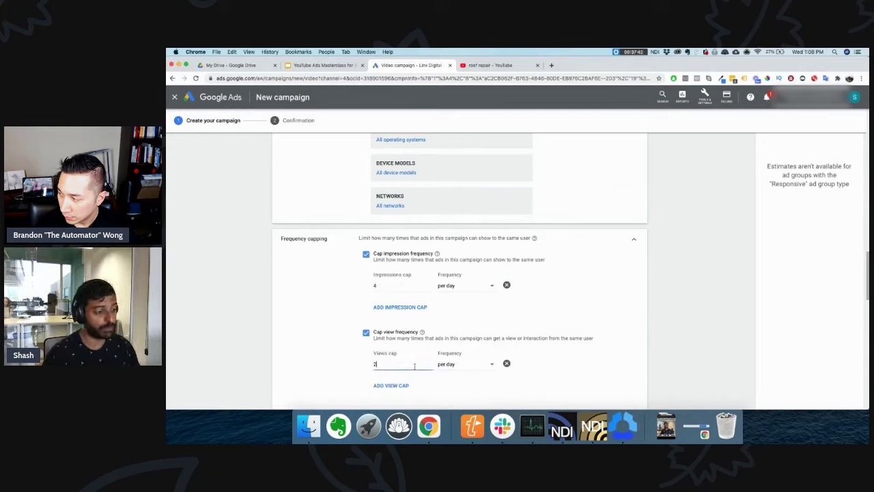
pyautogui.click(457, 365)
pyautogui.click(454, 383)
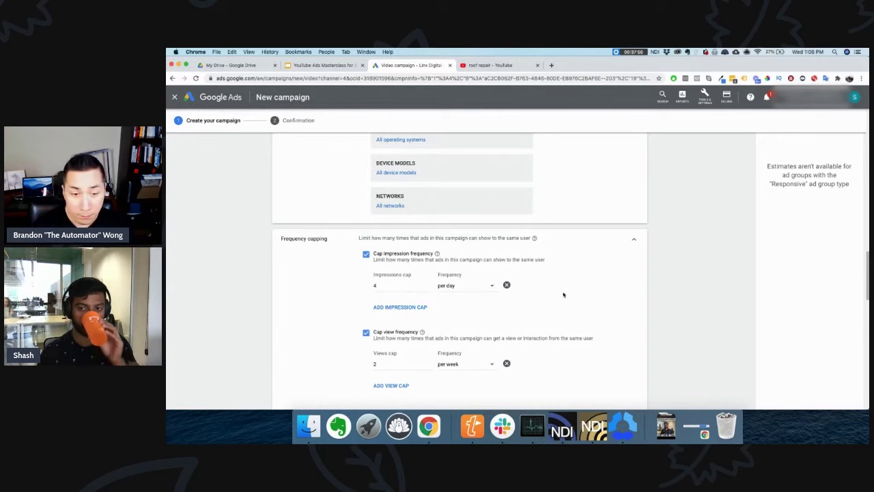
# Choose the Standard ad group type for skippable in-stream ads and look over the people and content targeting sections
pyautogui.scroll(-5, 563, 294)
pyautogui.scroll(-2, 445, 280)
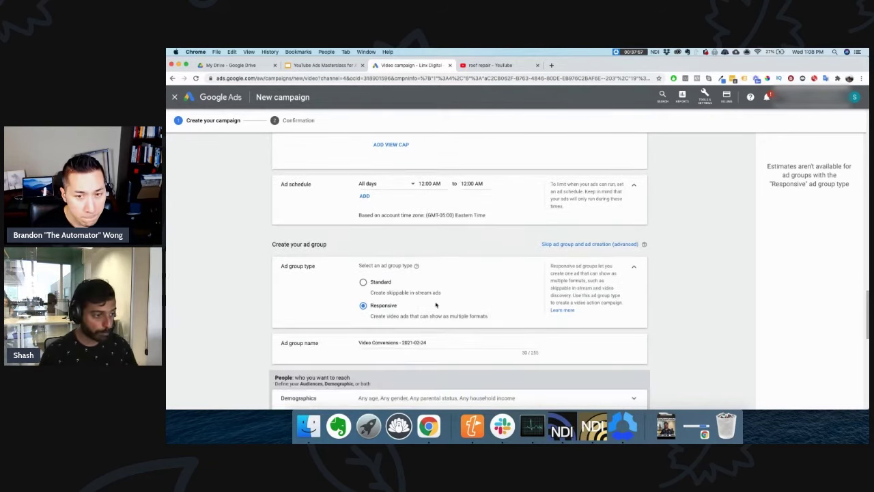
pyautogui.click(363, 281)
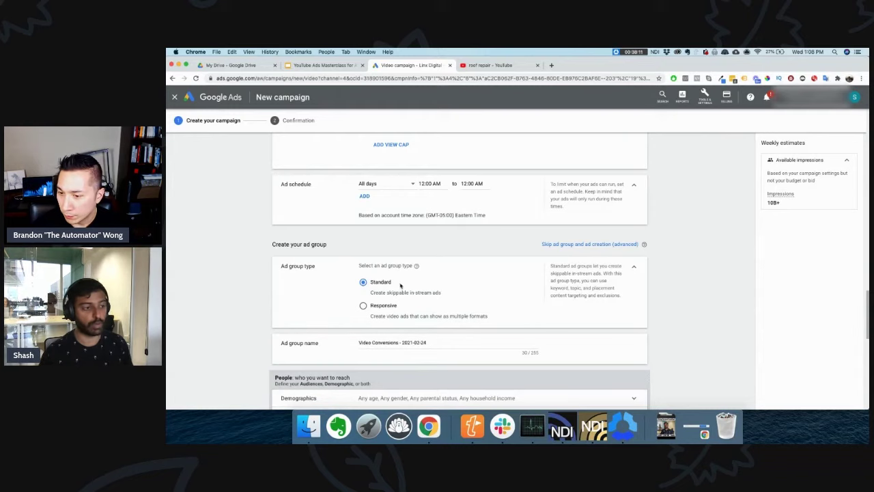
pyautogui.tripleClick(438, 294)
pyautogui.moveTo(412, 314); pyautogui.dragTo(372, 284)
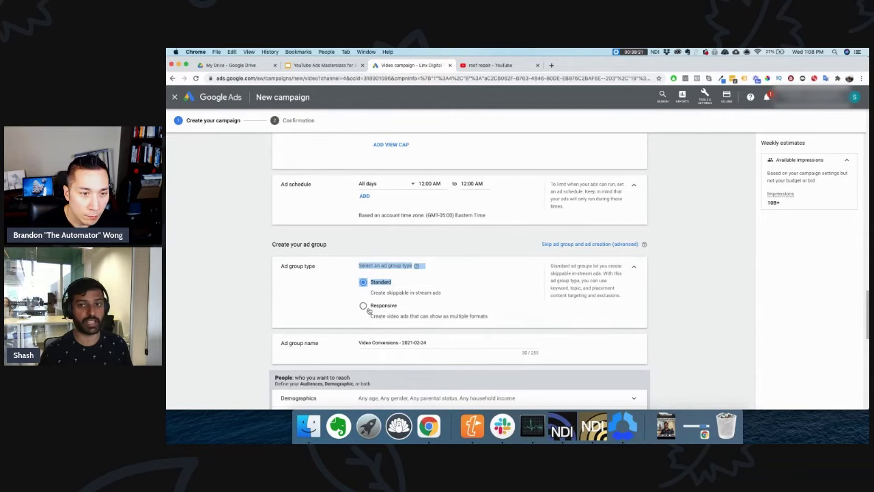
pyautogui.click(526, 272)
pyautogui.scroll(-10, 445, 281)
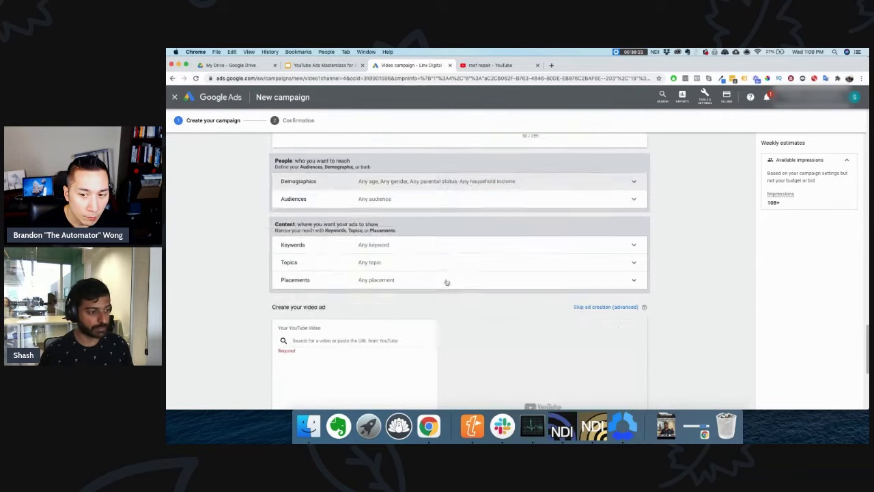
pyautogui.scroll(5, 421, 265)
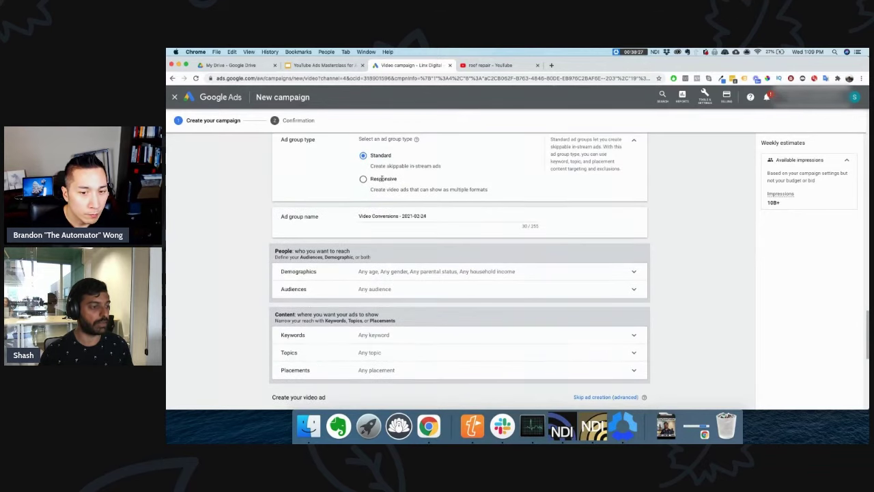
# In the demographics targeting, exclude the 18 - 24 age group and the Lower 50% household income bracket
pyautogui.click(406, 277)
pyautogui.scroll(-3, 474, 313)
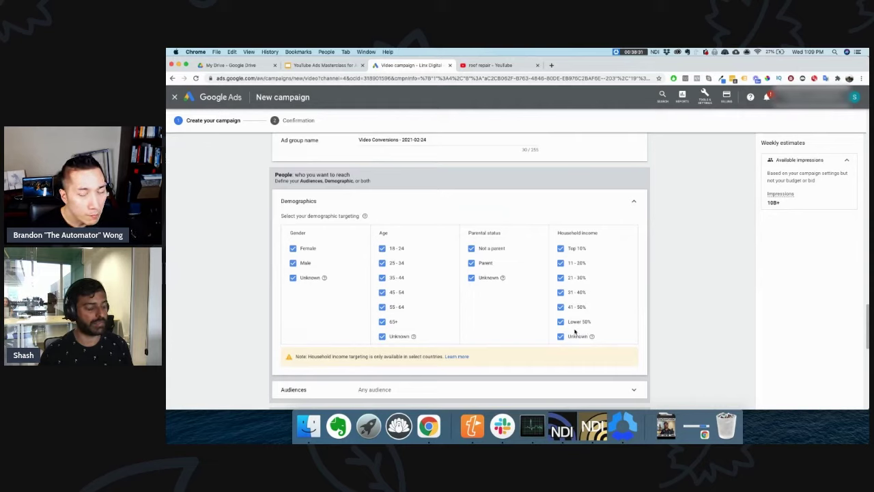
pyautogui.click(382, 249)
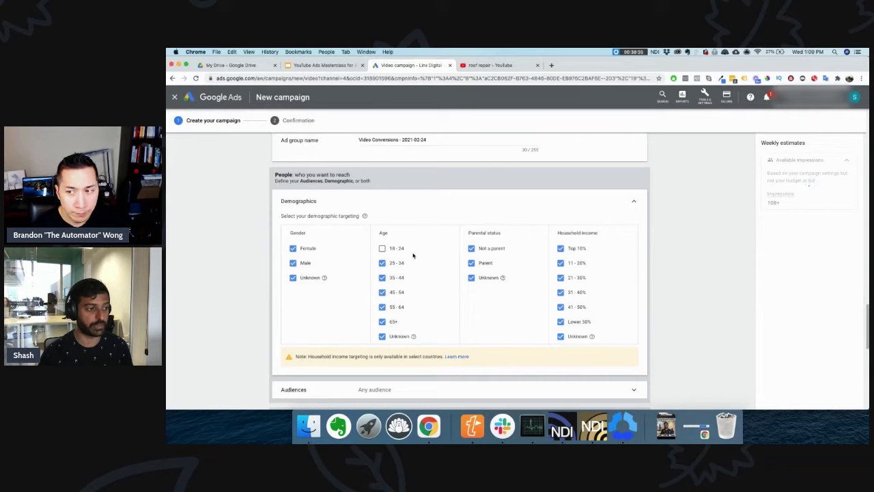
pyautogui.click(579, 324)
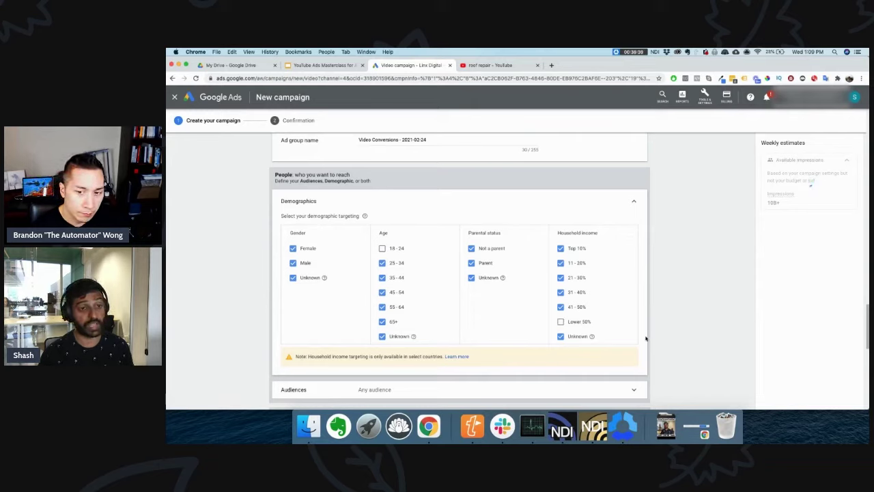
pyautogui.tripleClick(560, 233)
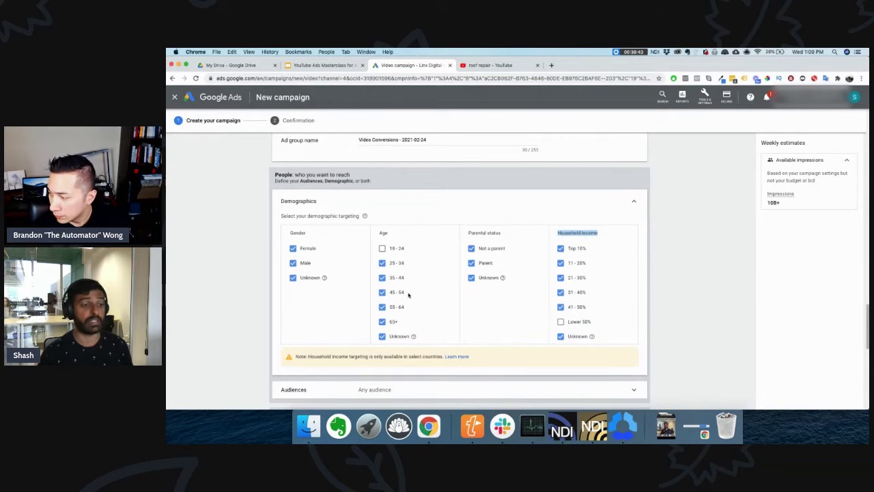
# Expand the topics and keywords sections under content targeting, and add "Roof Repair" as a keyword
pyautogui.scroll(-1, 390, 307)
pyautogui.scroll(-3, 505, 340)
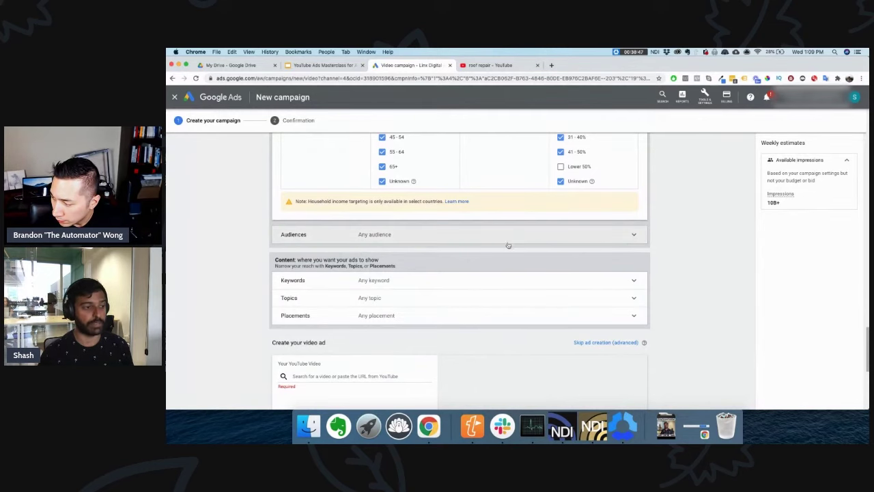
pyautogui.click(441, 295)
pyautogui.click(441, 283)
pyautogui.click(486, 65)
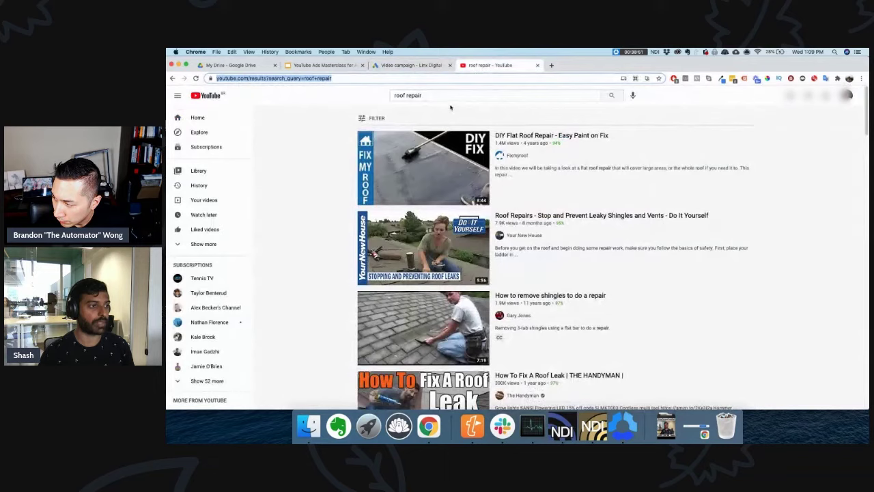
pyautogui.tripleClick(456, 96)
pyautogui.rightClick(455, 95)
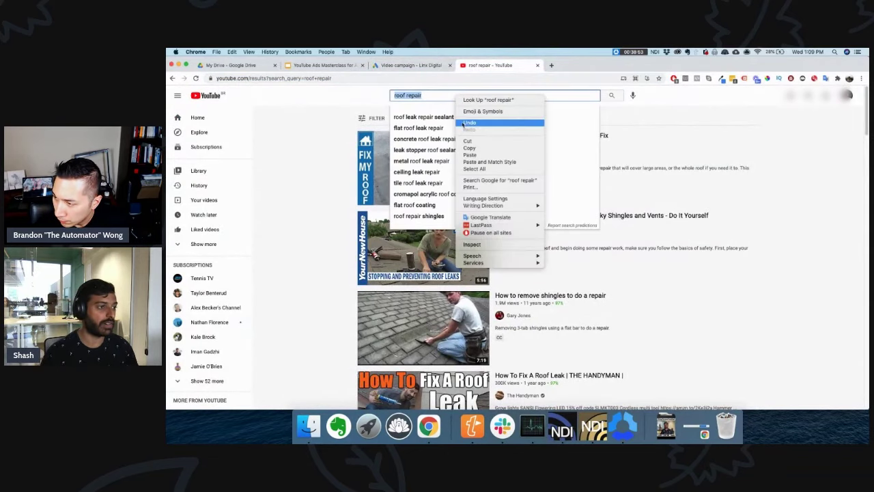
pyautogui.click(379, 66)
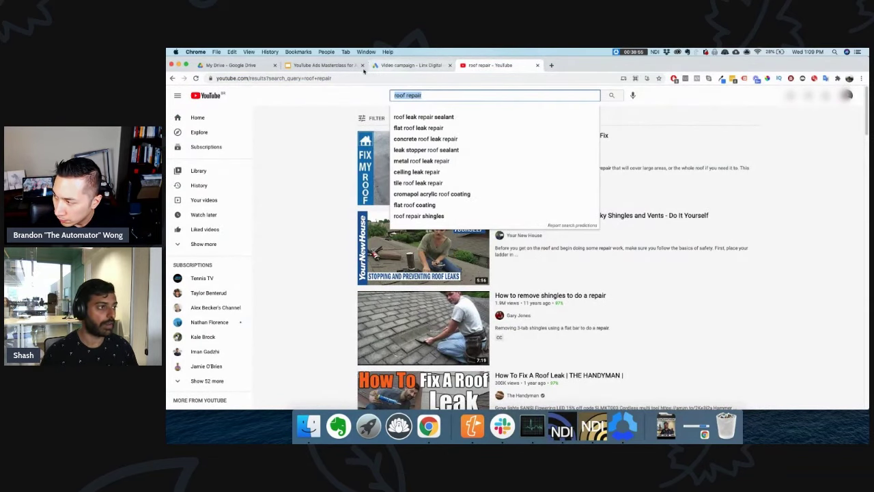
pyautogui.click(396, 65)
pyautogui.click(339, 320)
pyautogui.write('Roof Repair')
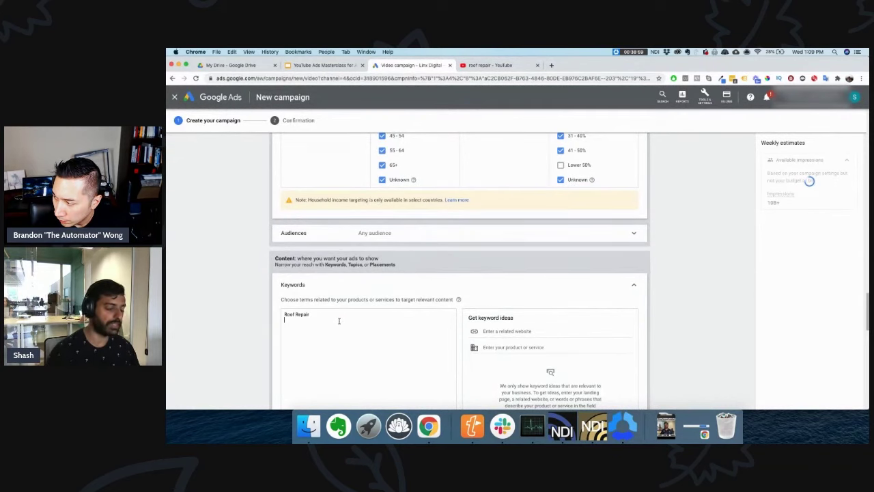
# Pick the suggested search "roof leak repair sealant" on YouTube and copy it into the Google Ads keyword list
pyautogui.click(490, 65)
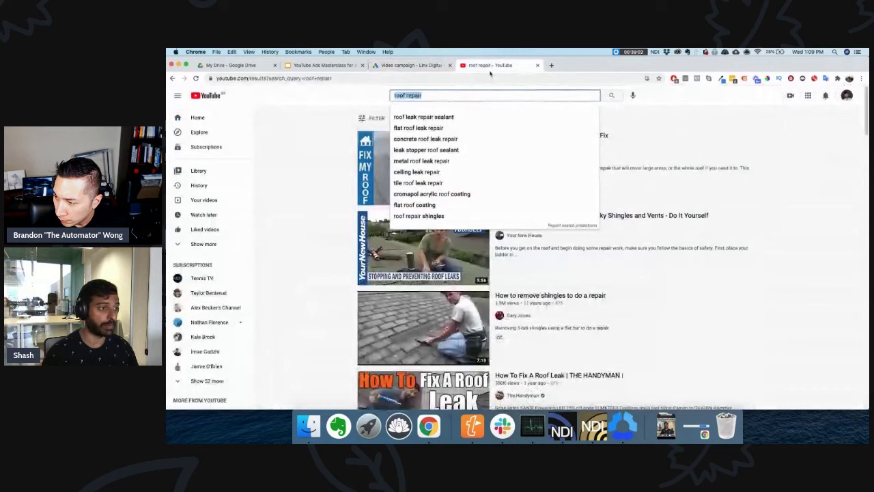
pyautogui.click(422, 116)
pyautogui.click(424, 95)
pyautogui.press('super+a')
pyautogui.rightClick(428, 95)
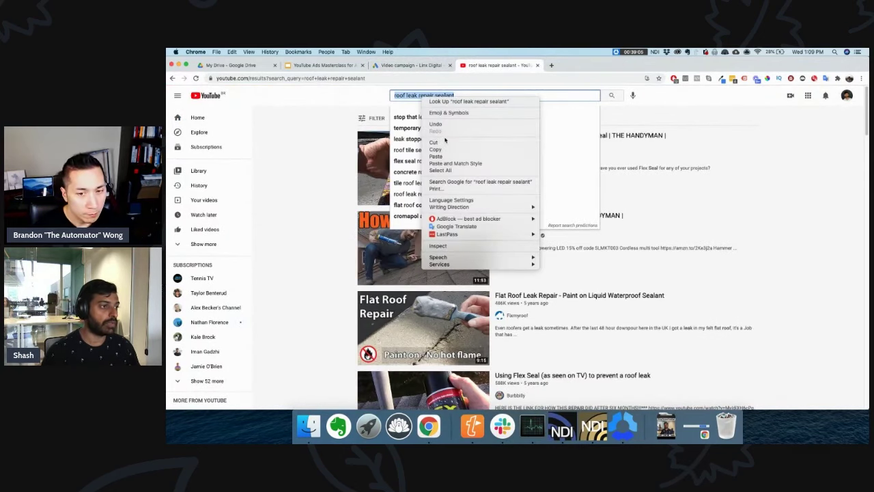
pyautogui.click(435, 149)
pyautogui.click(411, 65)
pyautogui.press('super+v')
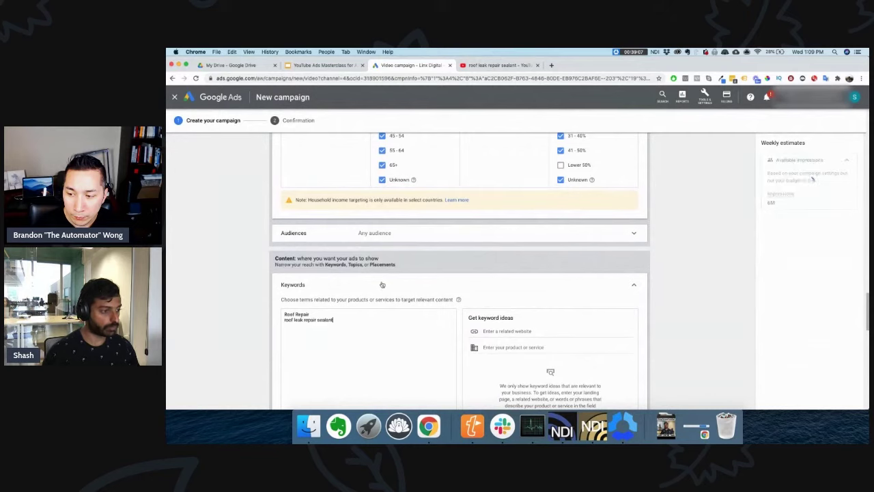
# Search YouTube for "roof repair", choose the suggestion "roof repair flashing" and transfer that phrase into the Google Ads keyword list
pyautogui.press('super+l')
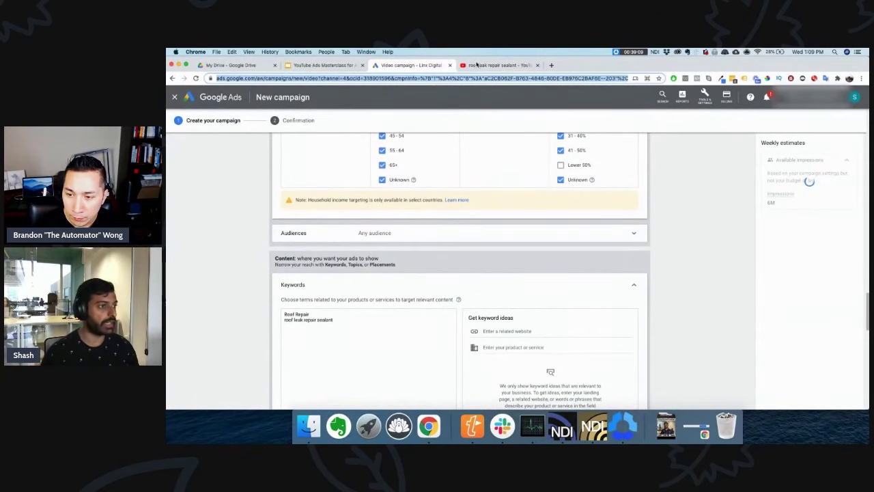
pyautogui.click(477, 64)
pyautogui.write('roof repair')
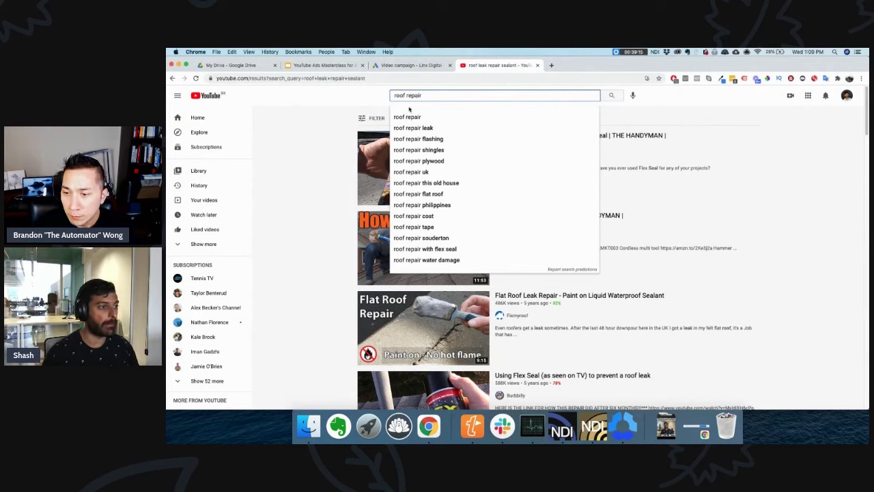
pyautogui.press('Return')
pyautogui.click(412, 138)
pyautogui.tripleClick(420, 95)
pyautogui.rightClick(428, 95)
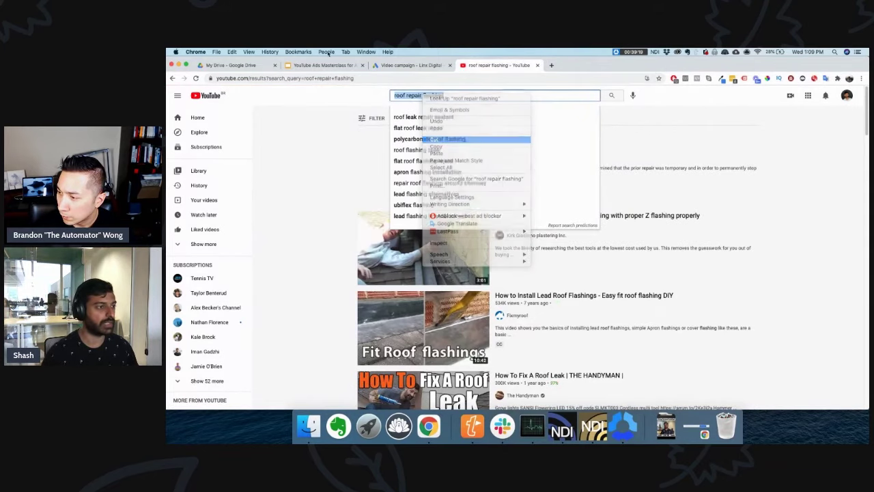
pyautogui.press('Return')
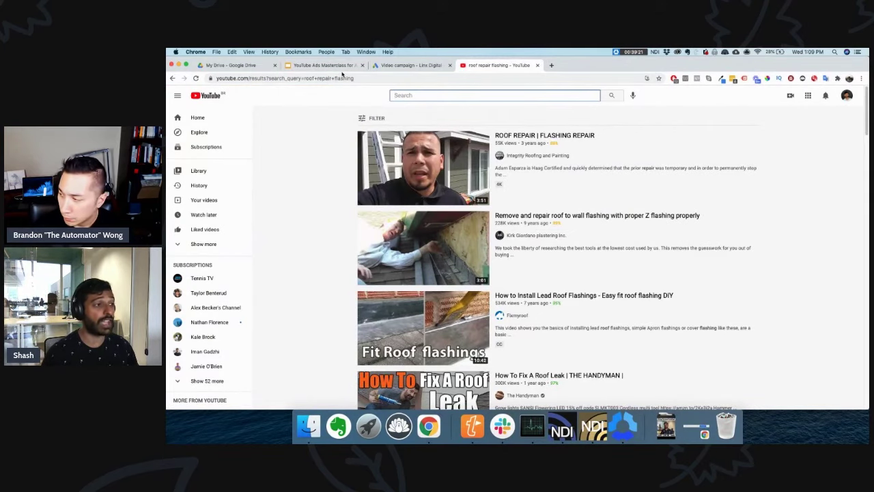
pyautogui.click(400, 65)
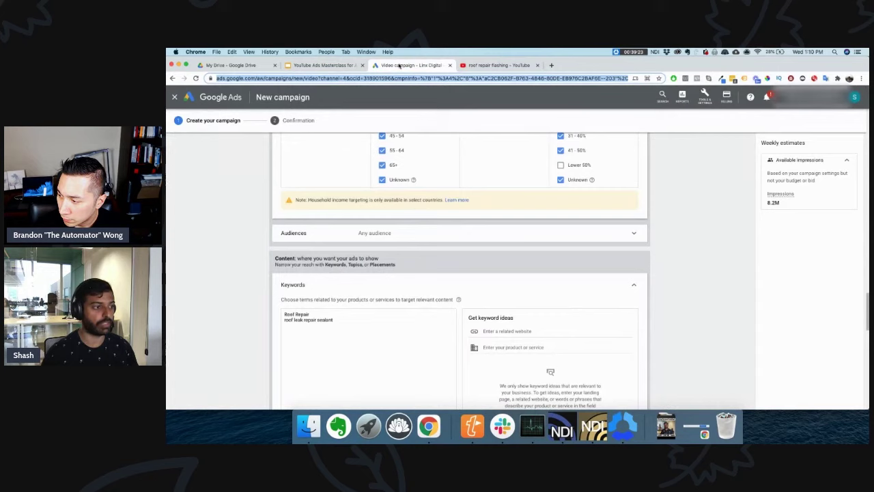
pyautogui.click(352, 360)
pyautogui.press('super+v')
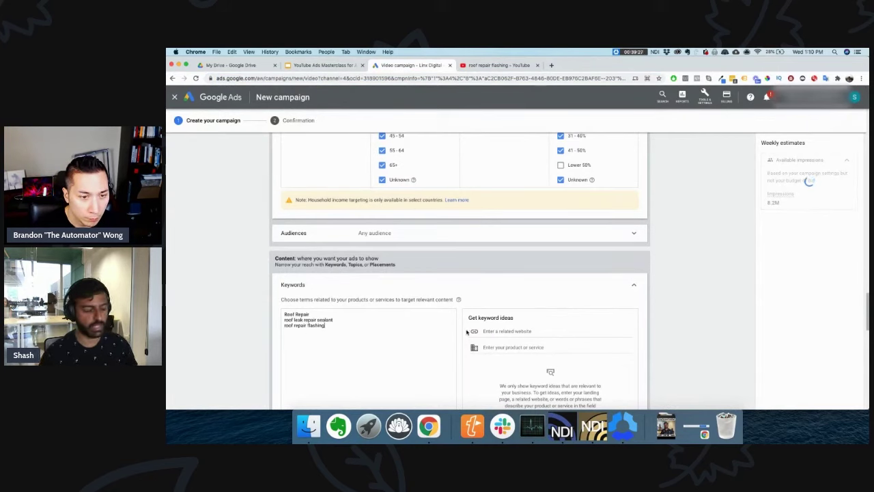
pyautogui.moveTo(353, 319); pyautogui.dragTo(271, 315)
pyautogui.moveTo(333, 320); pyautogui.dragTo(285, 319)
pyautogui.click(329, 325)
pyautogui.tripleClick(329, 325)
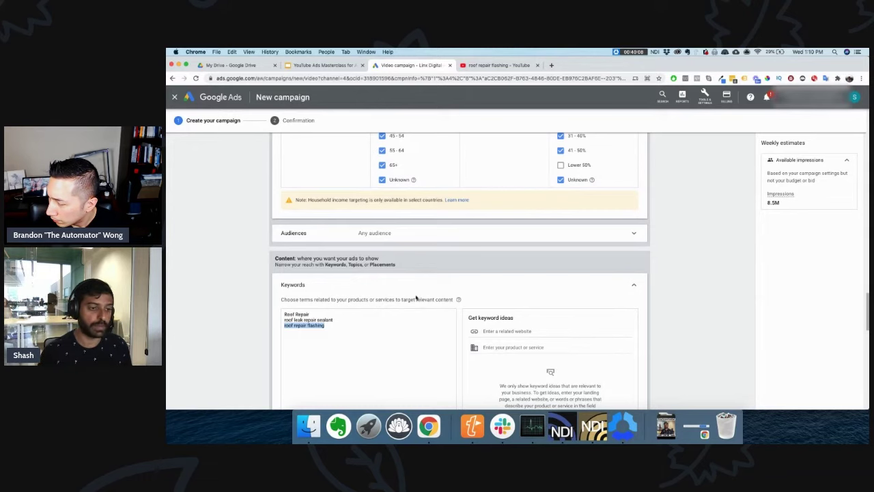
# Copy the link of the YouTube video "ROOF REPAIR | FLASHING REPAIR" and use it as the video for the Google Ads video ad
pyautogui.scroll(-6, 427, 291)
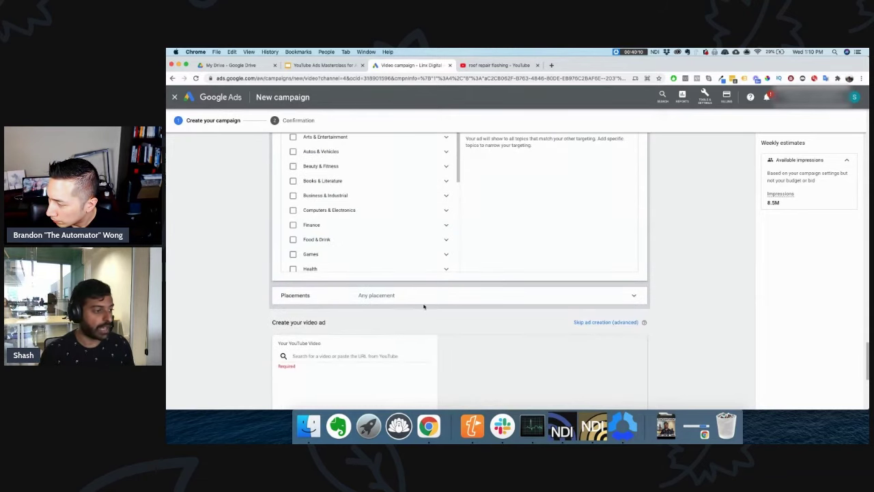
pyautogui.click(494, 66)
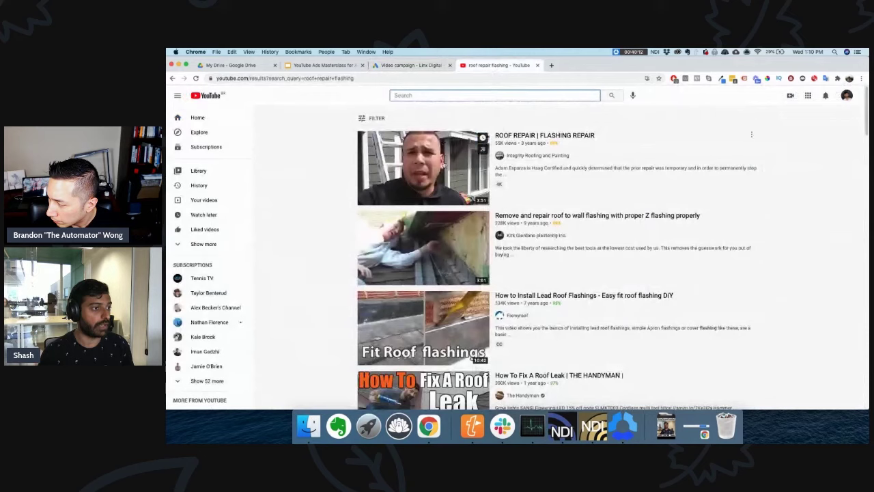
pyautogui.rightClick(403, 160)
pyautogui.click(429, 207)
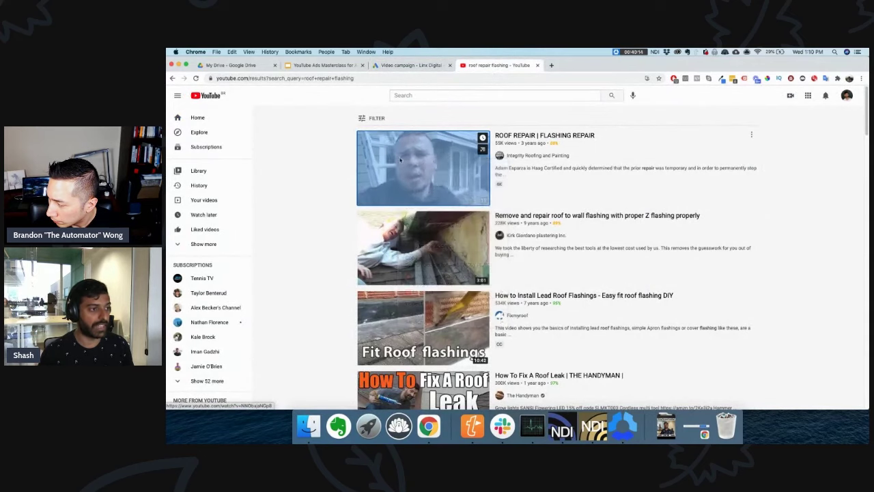
pyautogui.rightClick(403, 159)
pyautogui.click(429, 212)
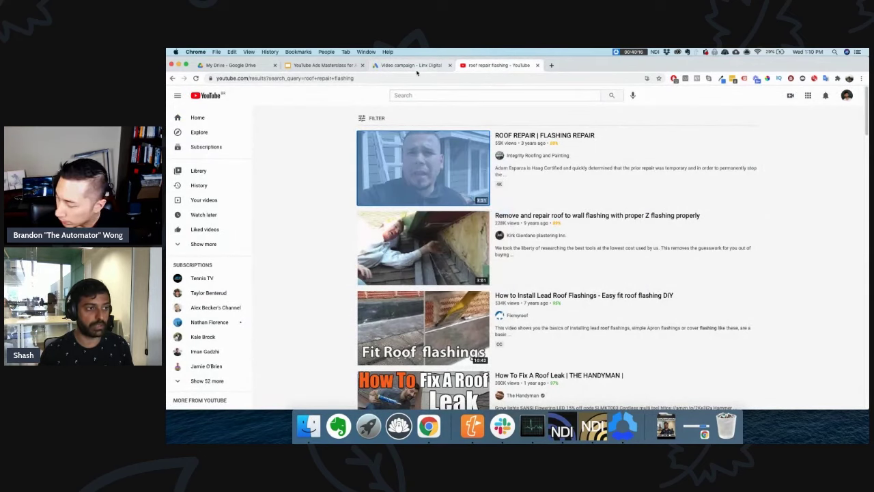
pyautogui.click(407, 65)
pyautogui.click(379, 356)
pyautogui.press('super+v')
# Set the video ad's final URL to roofrepair.com
pyautogui.scroll(-4, 456, 321)
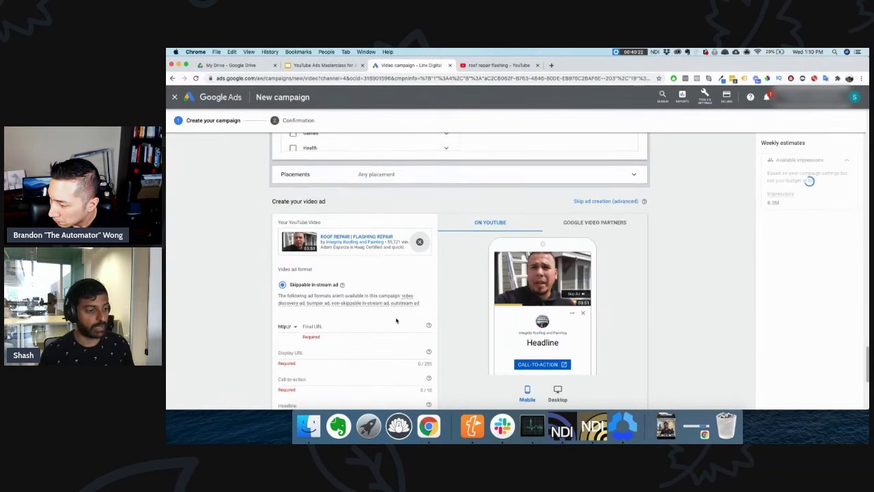
pyautogui.scroll(-1, 397, 320)
pyautogui.click(339, 322)
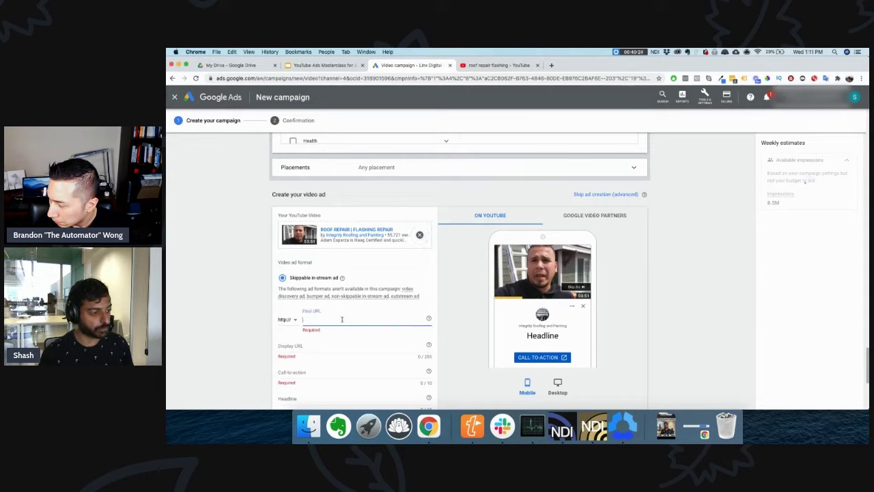
pyautogui.write('roofrepair.com')
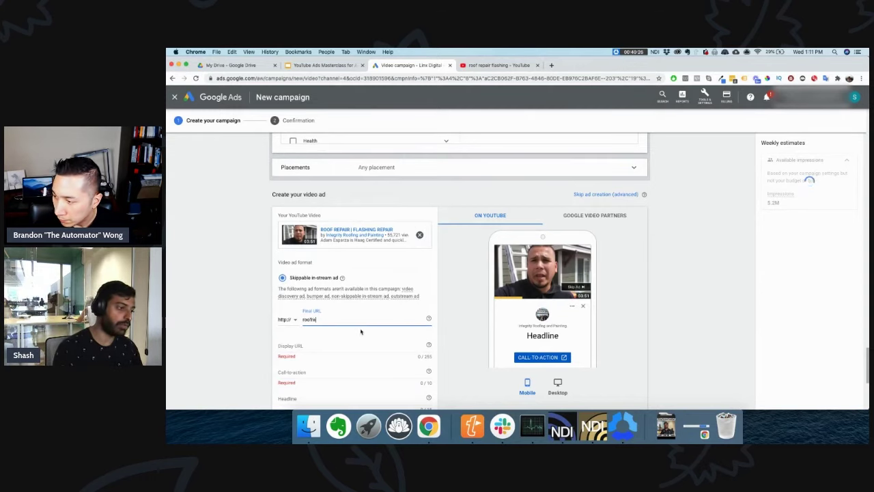
pyautogui.click(361, 332)
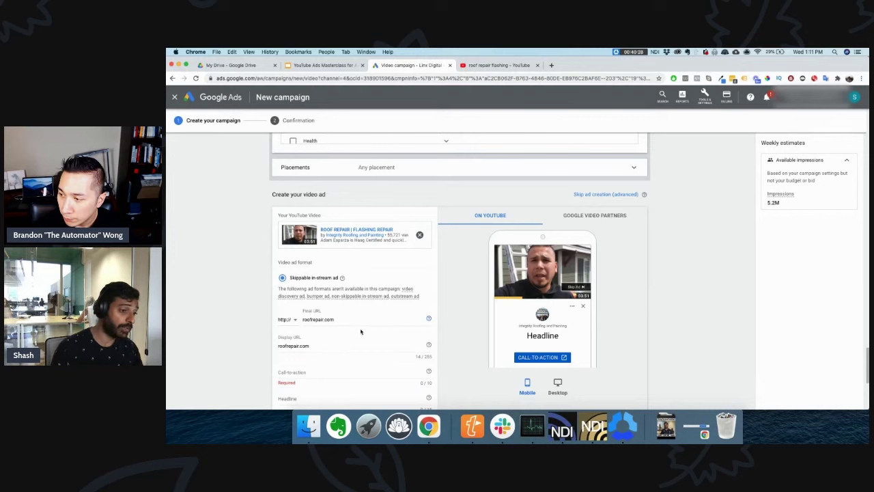
# Try "Free Repair" as the ad's call-to-action, and replace it with "Click Here"
pyautogui.scroll(-1, 310, 372)
pyautogui.click(304, 332)
pyautogui.write('Free Repair')
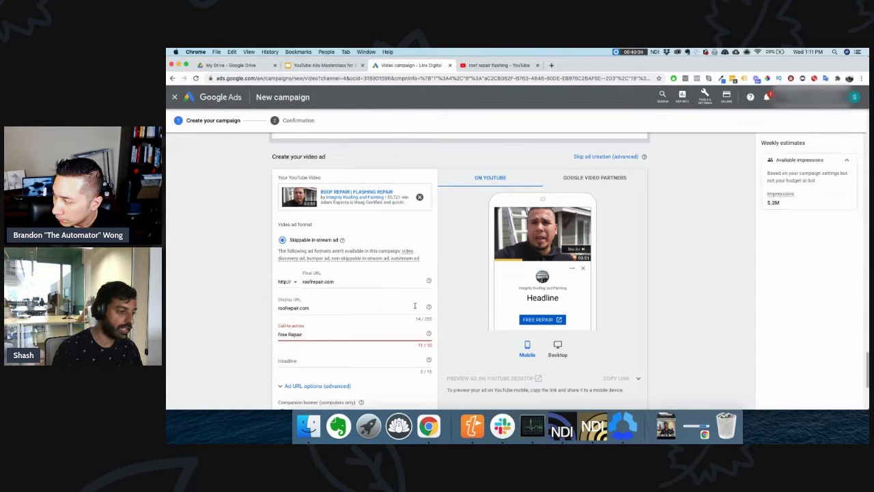
pyautogui.press('BackSpace')
pyautogui.press('BackSpace')
pyautogui.press('BackSpace')
pyautogui.press('BackSpace')
pyautogui.press('BackSpace')
pyautogui.press('BackSpace')
pyautogui.press('BackSpace')
pyautogui.press('BackSpace')
pyautogui.press('BackSpace')
pyautogui.press('BackSpace')
pyautogui.press('BackSpace')
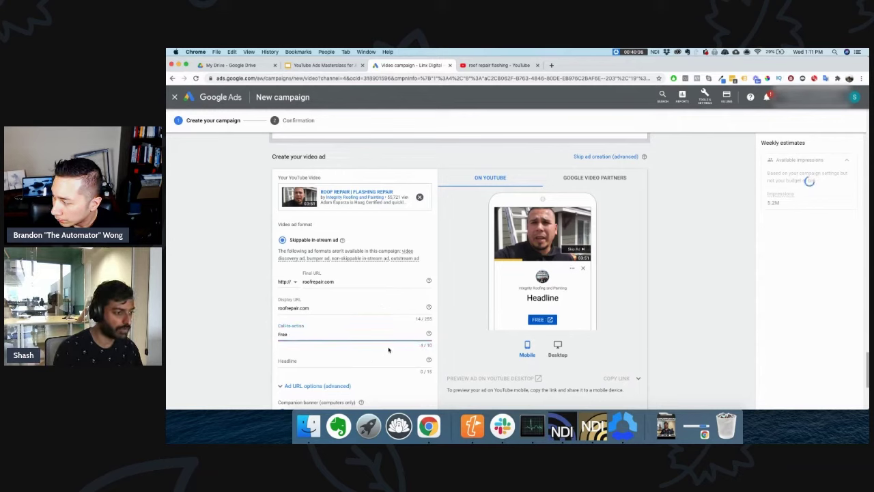
pyautogui.write('Click Here')
pyautogui.press('Tab')
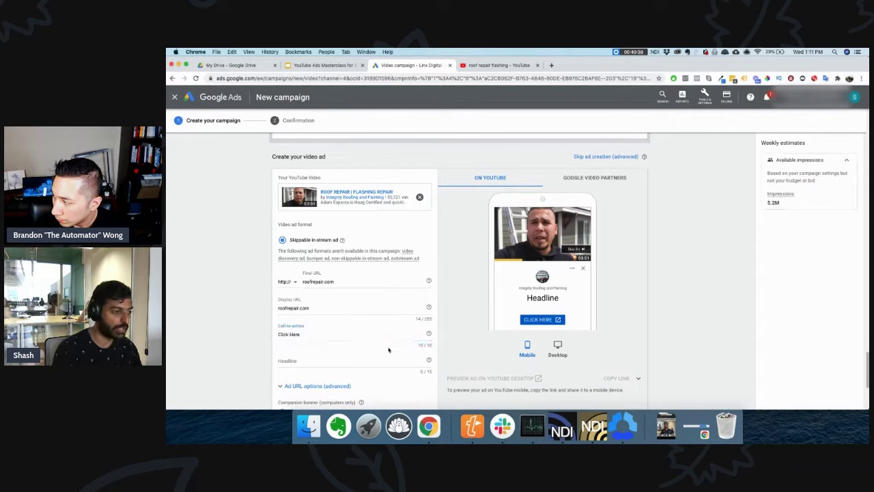
# Enter "Free Roof Repair" as the ad's headline, and shorten it to "Free Roof Audit"
pyautogui.write('Free')
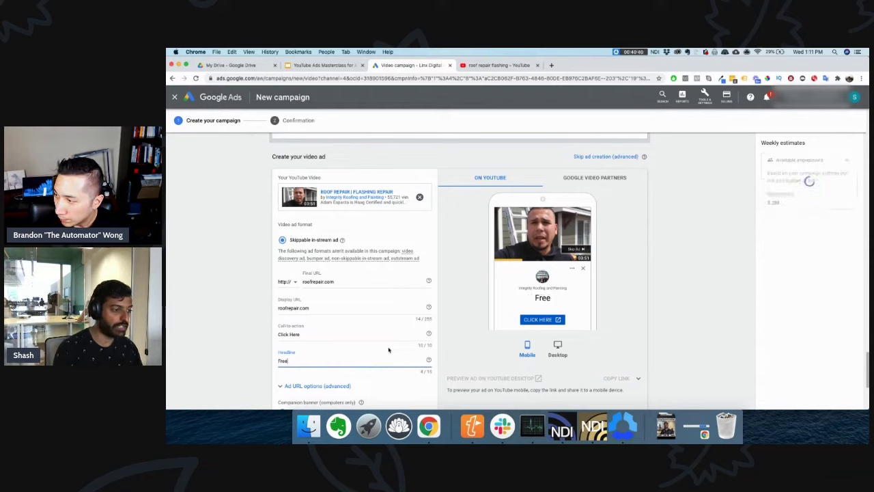
pyautogui.write(' Roof Repair')
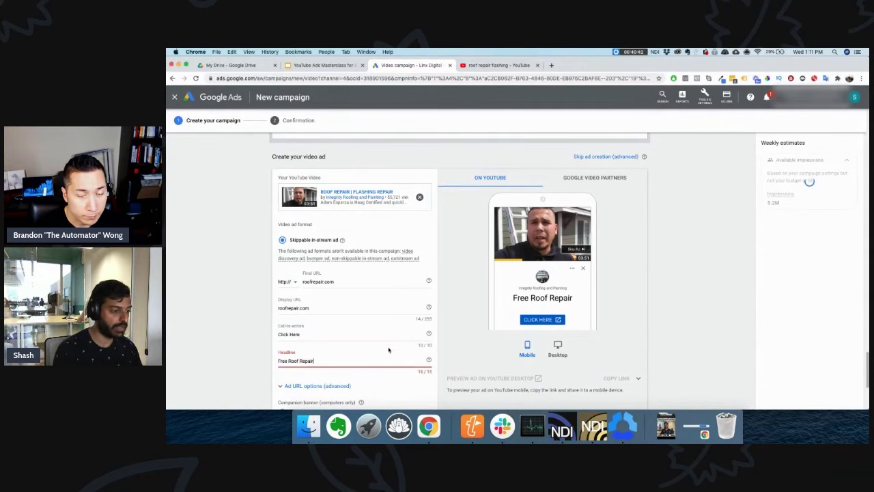
pyautogui.press('BackSpace')
pyautogui.press('BackSpace')
pyautogui.press('BackSpace')
pyautogui.press('BackSpace')
pyautogui.press('BackSpace')
pyautogui.press('BackSpace')
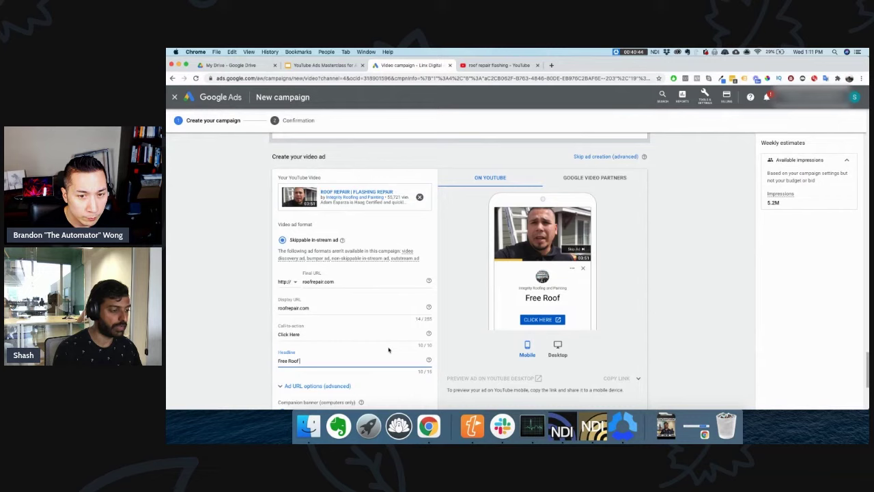
pyautogui.write('Audit')
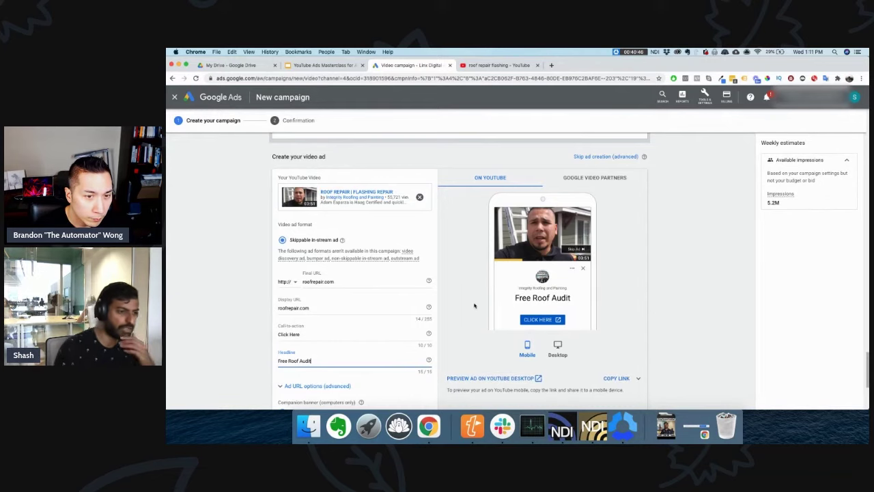
pyautogui.click(492, 248)
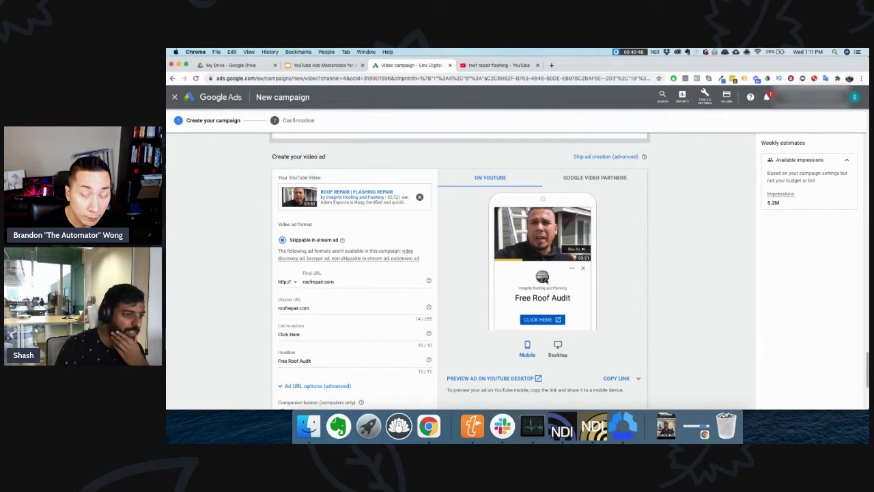
# Preview the video ad as it appears on desktop, and review the campaign settings back up to the general settings
pyautogui.click(555, 347)
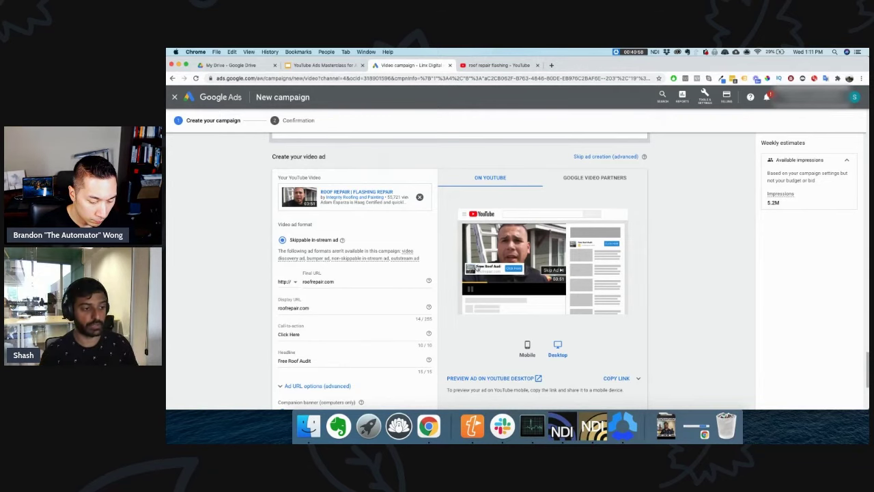
pyautogui.scroll(-3, 295, 296)
pyautogui.scroll(20, 295, 295)
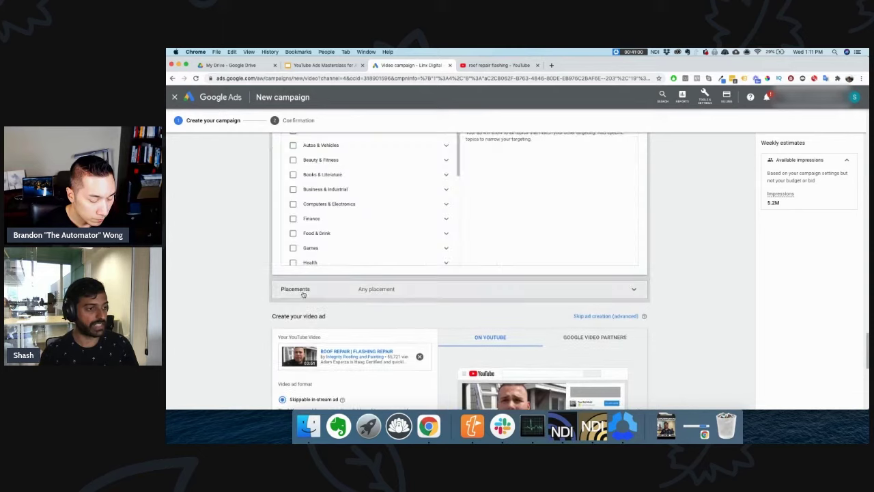
pyautogui.scroll(15, 450, 266)
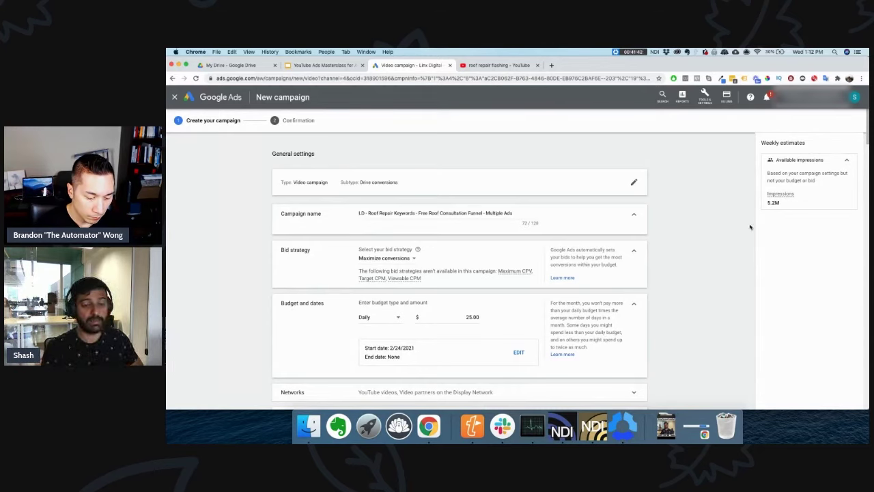
# Leave the unsaved campaign for the Audience manager and start a new custom audience
pyautogui.click(705, 97)
pyautogui.click(572, 135)
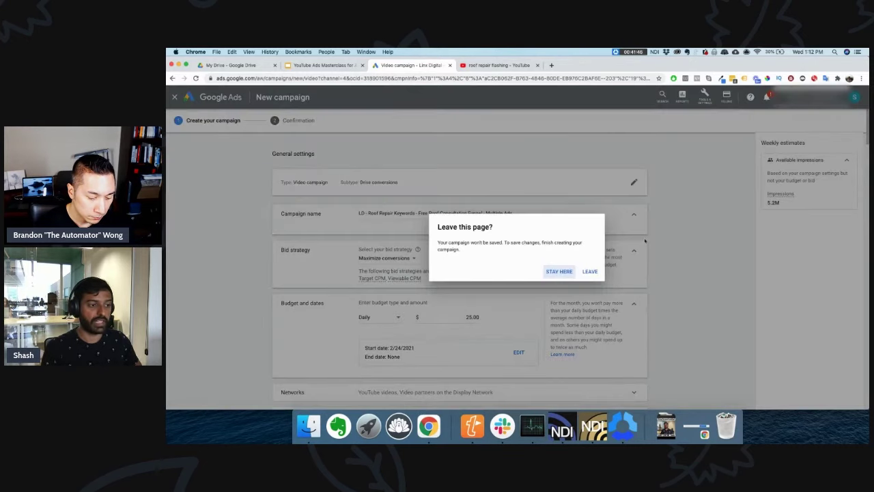
pyautogui.click(591, 271)
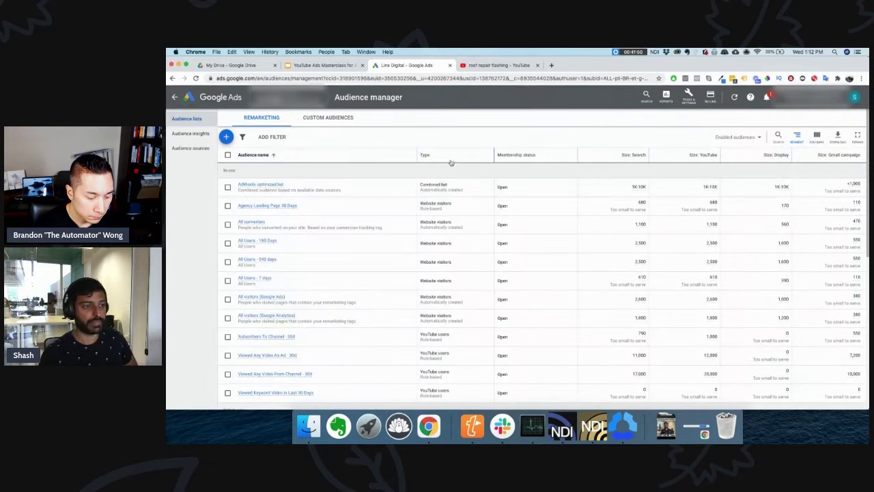
pyautogui.click(319, 121)
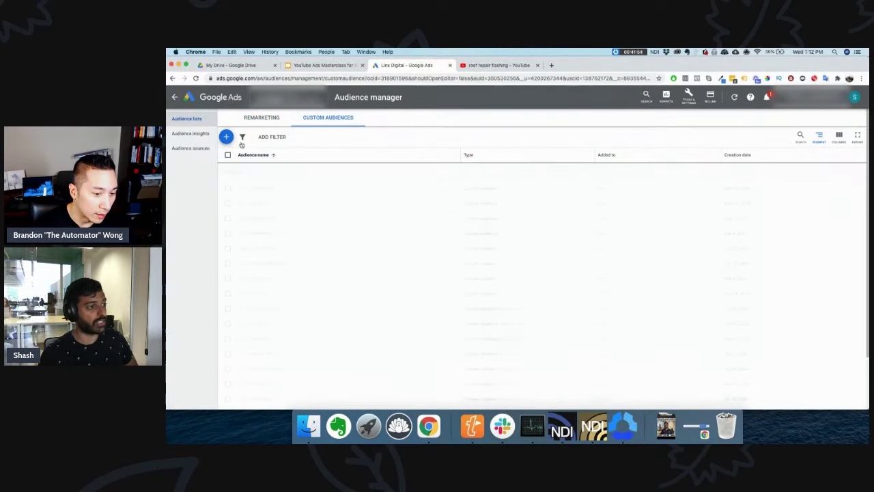
pyautogui.click(226, 137)
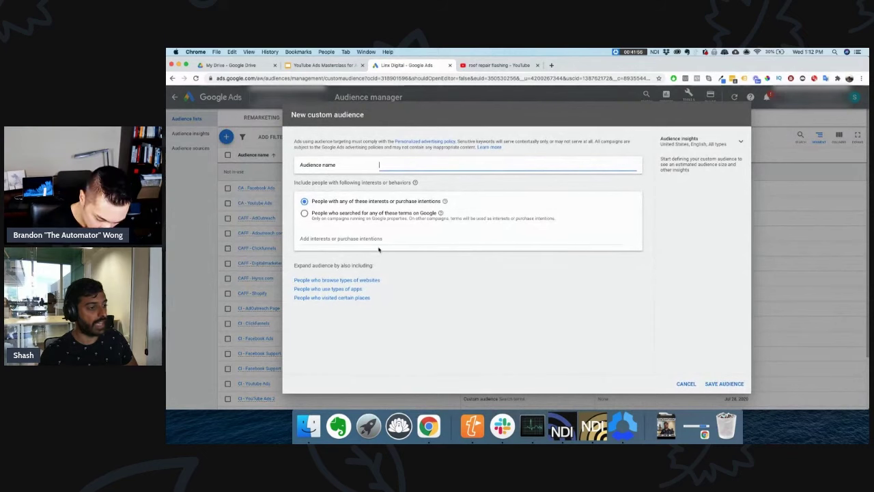
# Try including people who browse websites similar to mortgagebroker.com in the custom audience, and clear the URL entry
pyautogui.click(341, 281)
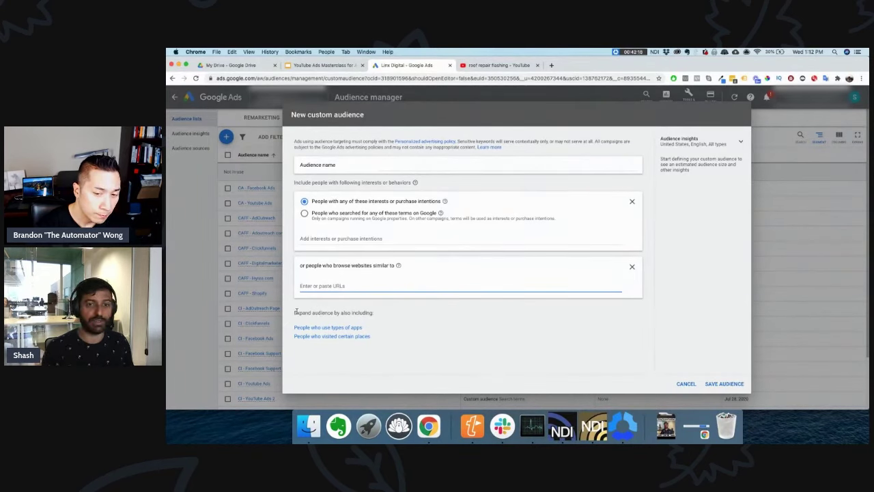
pyautogui.write('mortgagebroker.com')
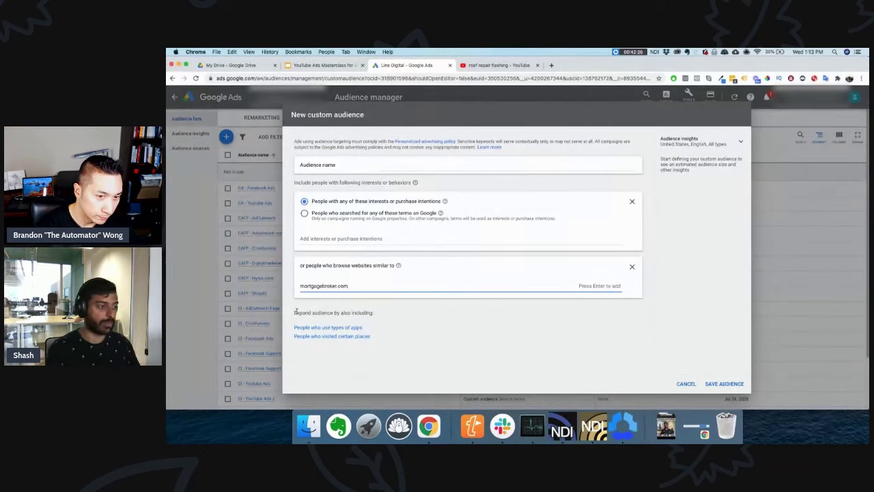
pyautogui.press('Tab')
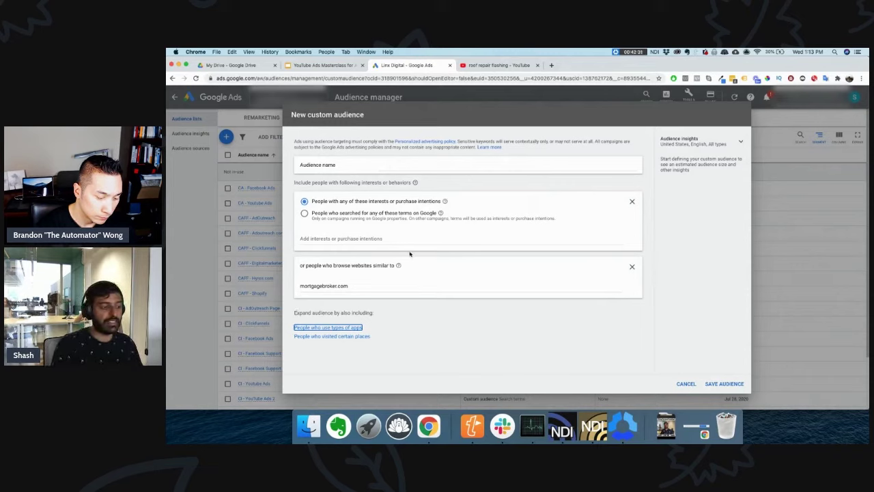
pyautogui.click(318, 285)
pyautogui.doubleClick(319, 286)
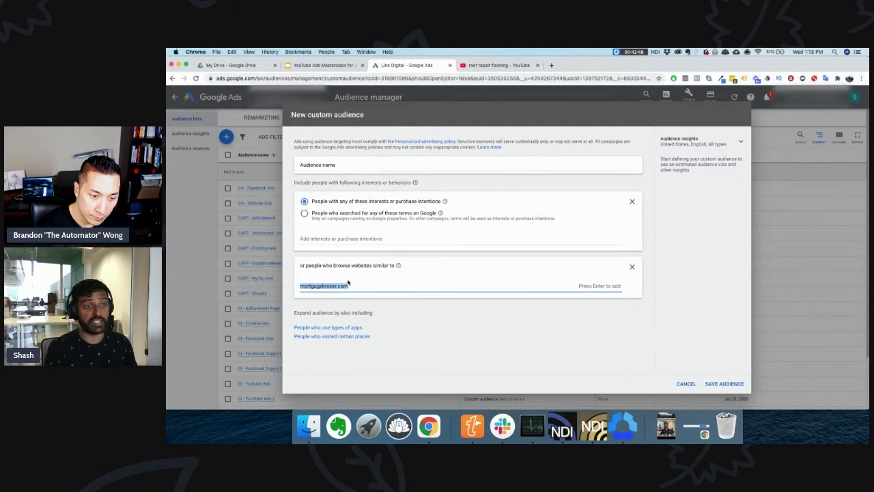
pyautogui.press('BackSpace')
# Base the custom audience on people who searched for any of these terms on Google, and remove the similar-websites condition
pyautogui.click(372, 218)
pyautogui.click(372, 217)
pyautogui.click(354, 237)
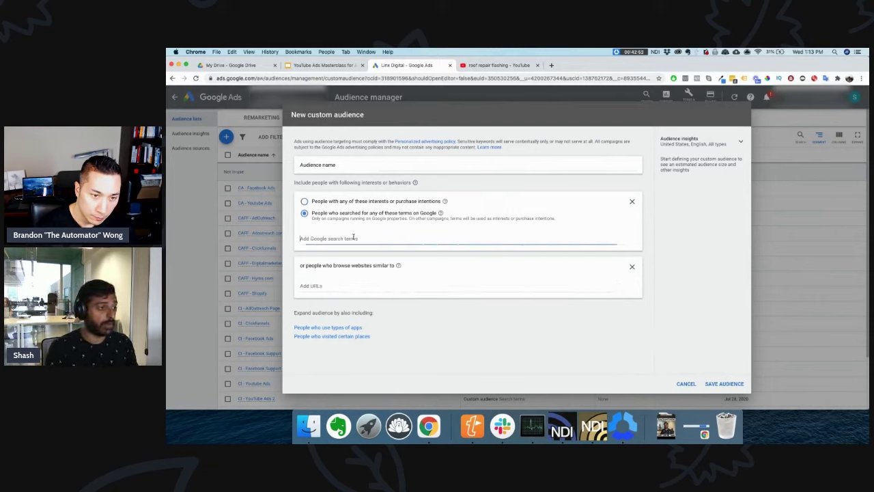
pyautogui.click(633, 268)
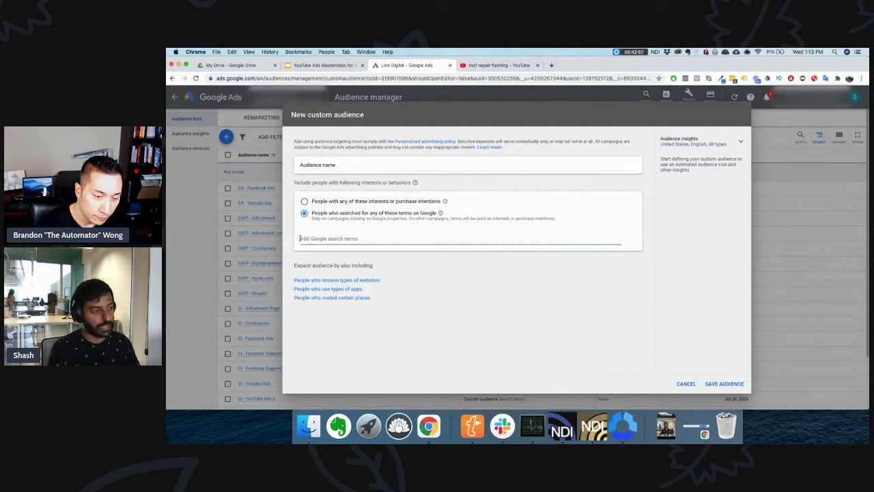
# Try "Mortgage broker" as a Google search term, look through the suggested term ideas, and clear the entry
pyautogui.write('Mortgage broker')
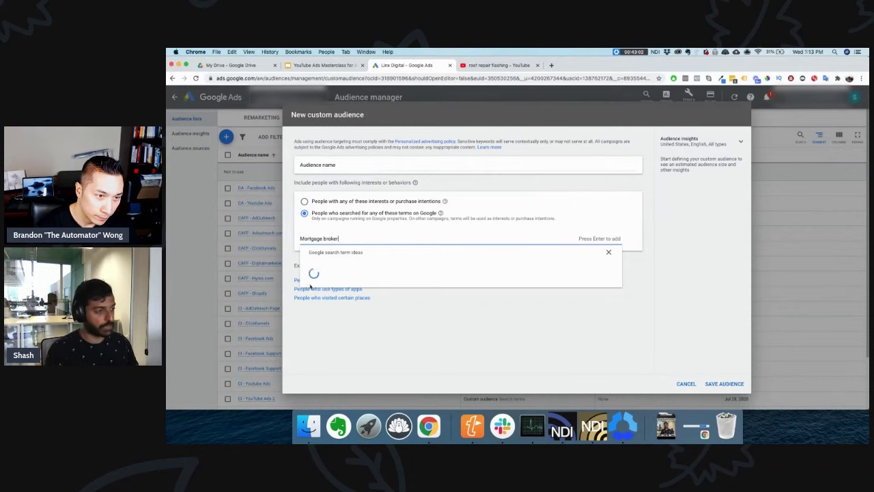
pyautogui.scroll(-5, 382, 293)
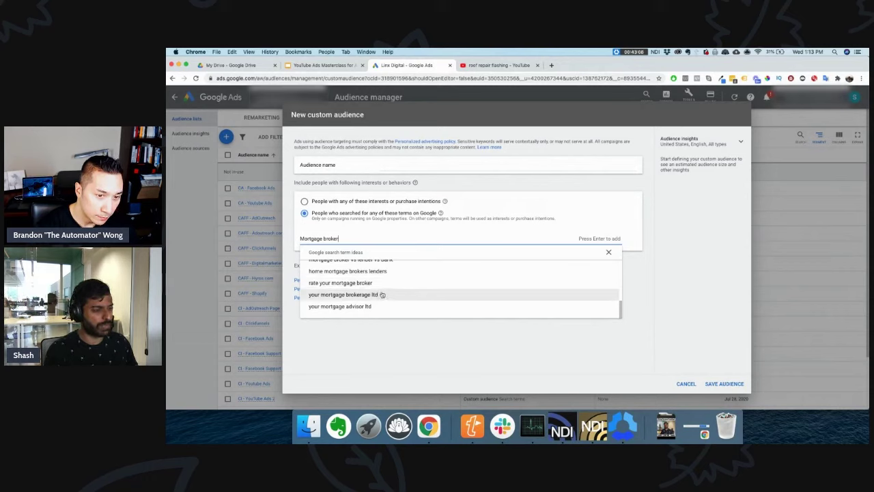
pyautogui.scroll(3, 383, 294)
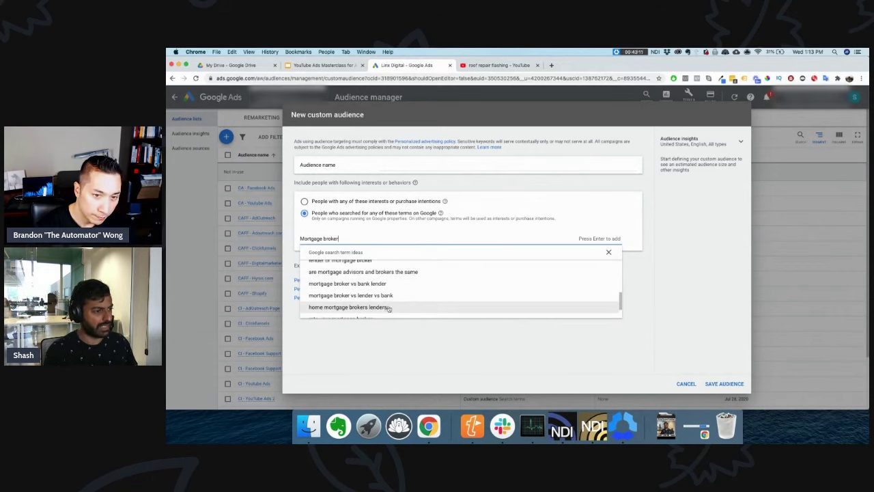
pyautogui.hotkey('alt', 'shift', 'Left')
pyautogui.hotkey('alt', 'shift', 'Left')
pyautogui.press('BackSpace')
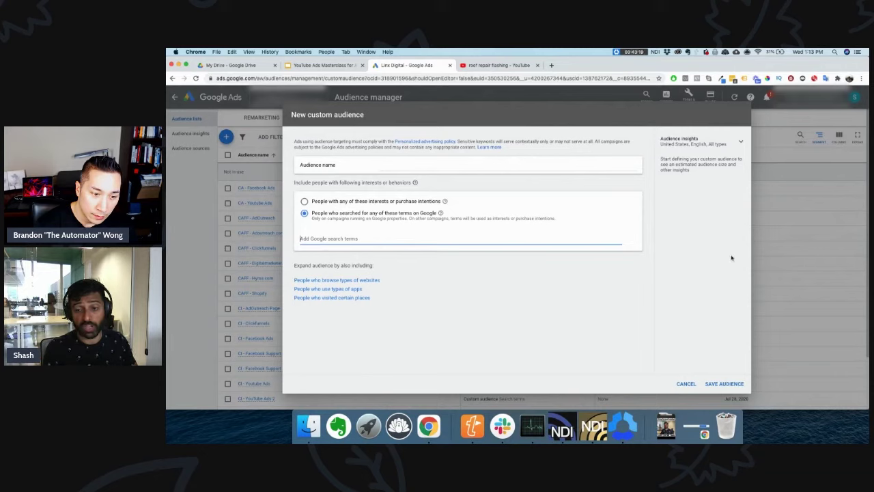
# Switch to the full-screen slide presentation at the "Setup Your First Campaign" slide
pyautogui.click(779, 184)
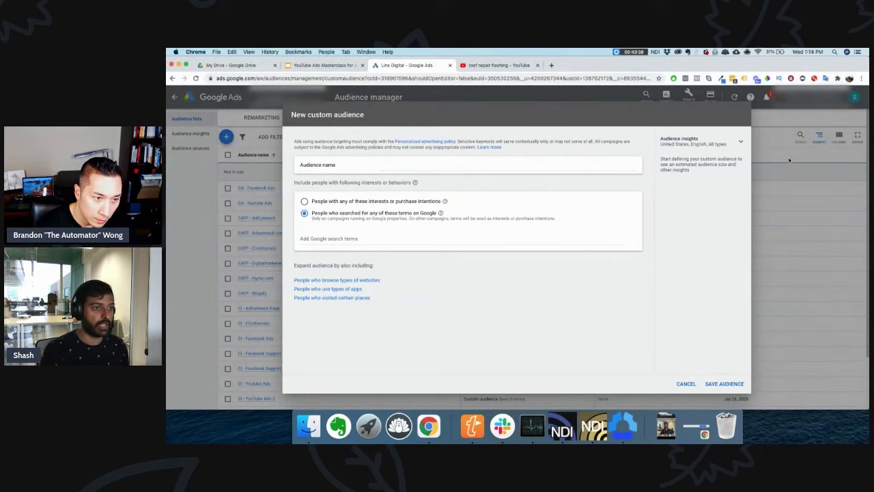
pyautogui.press('super+Tab')
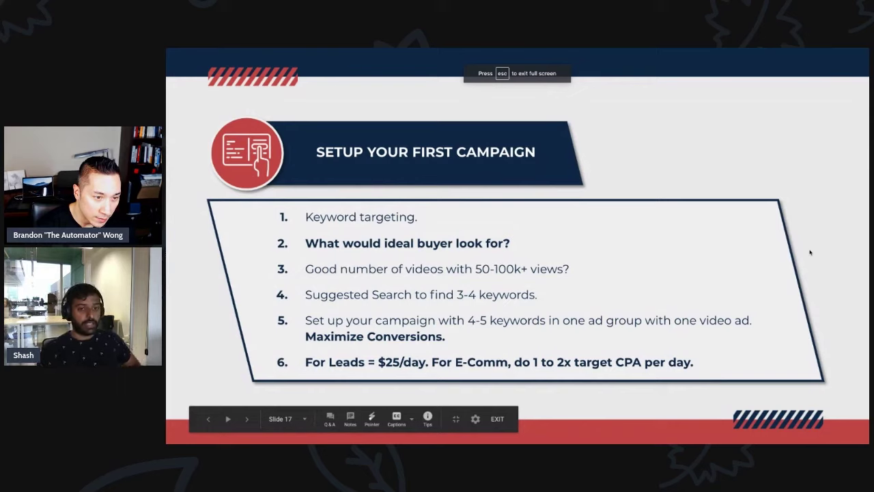